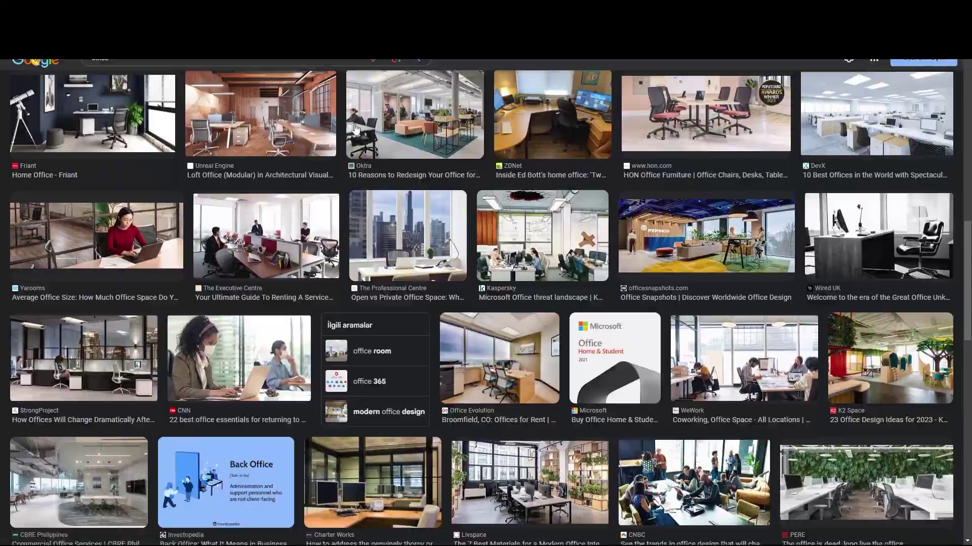
{"action": "scroll", "coordinate": [354, 127], "scroll_direction": "down", "scroll_amount": 10}
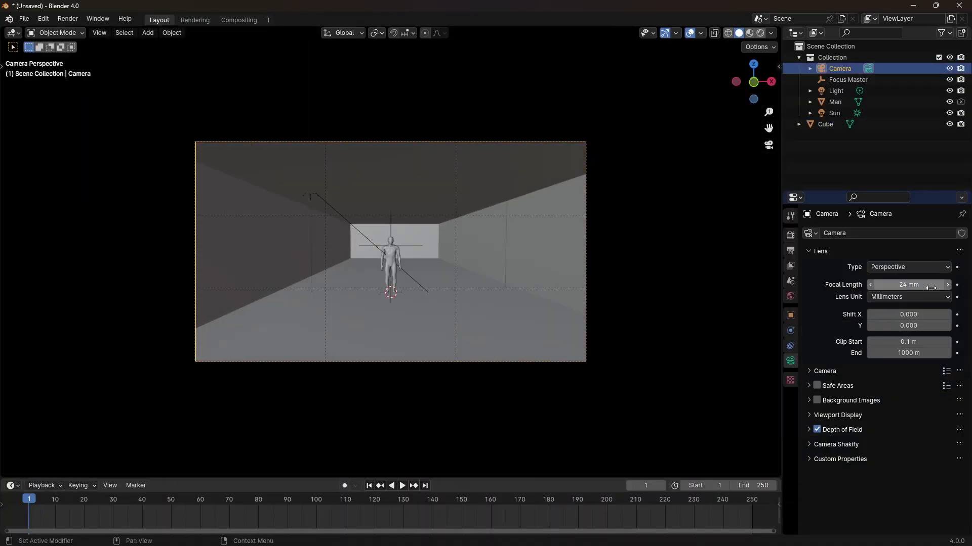
Enable the Archimesh add-on and add a rail window to the scene
{"action": "key", "text": "w"}
{"action": "left_click", "coordinate": [74, 155]}
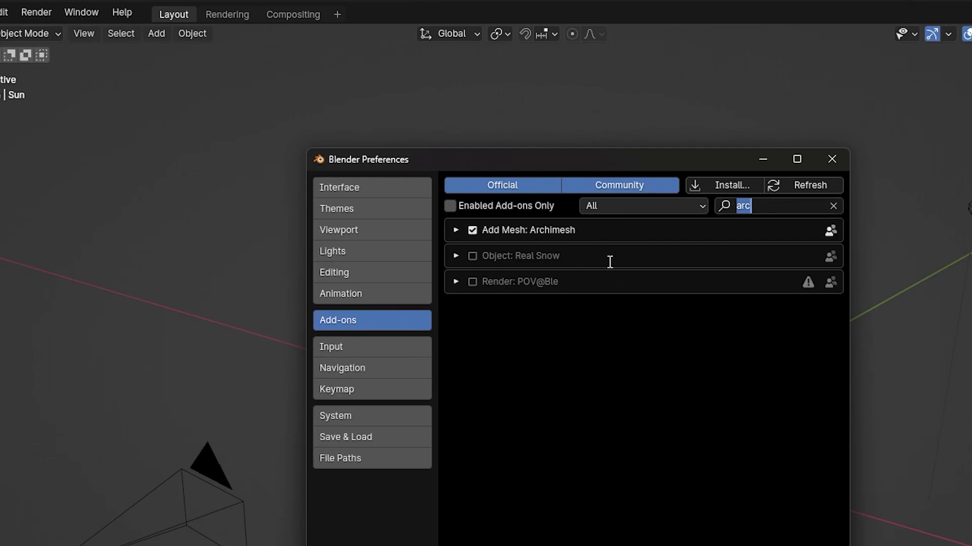
{"action": "left_click", "coordinate": [356, 167]}
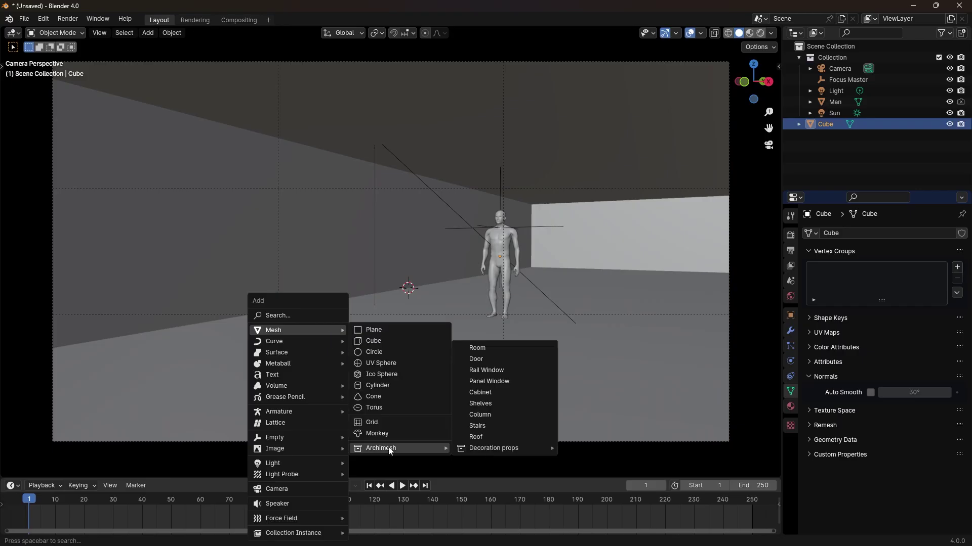
{"action": "left_click", "coordinate": [488, 371]}
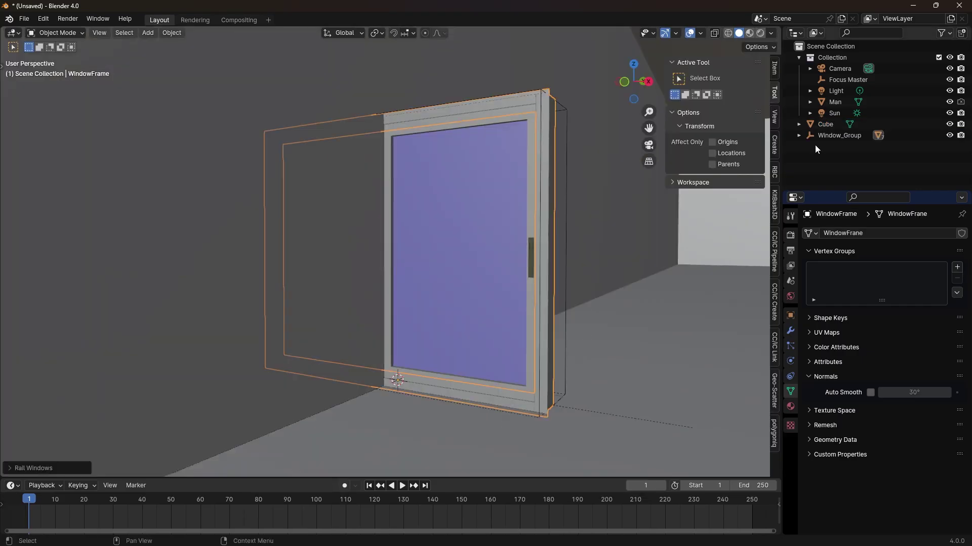
{"action": "left_click", "coordinate": [774, 144]}
Place the window on the wall and make linked duplicates spaced 3 along Y
{"action": "scroll", "coordinate": [455, 227], "scroll_direction": "up", "scroll_amount": 5}
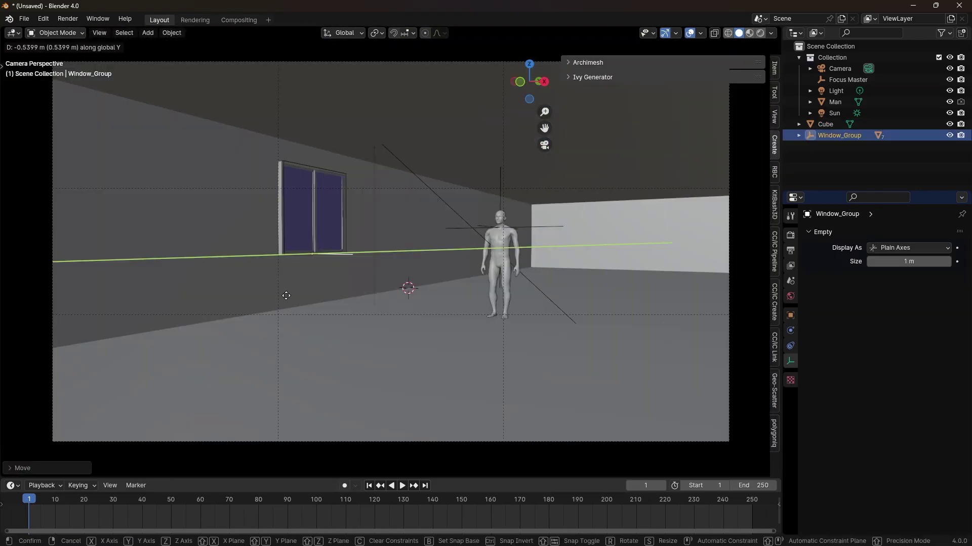
{"action": "key", "text": "g"}
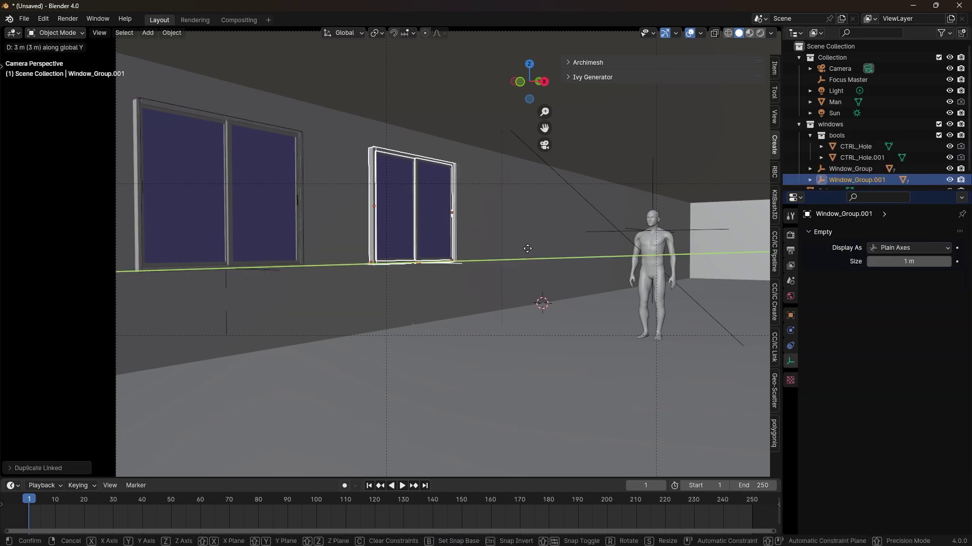
{"action": "left_click", "coordinate": [522, 214]}
{"action": "type", "text": "3"}
{"action": "key", "text": "Return"}
{"action": "right_click", "coordinate": [595, 208]}
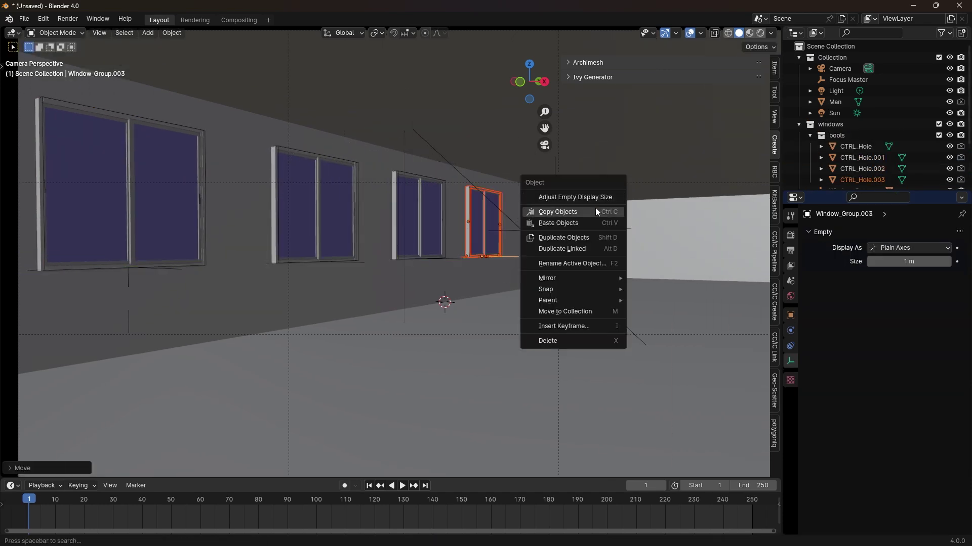
{"action": "left_click", "coordinate": [595, 208]}
{"action": "type", "text": "y3"}
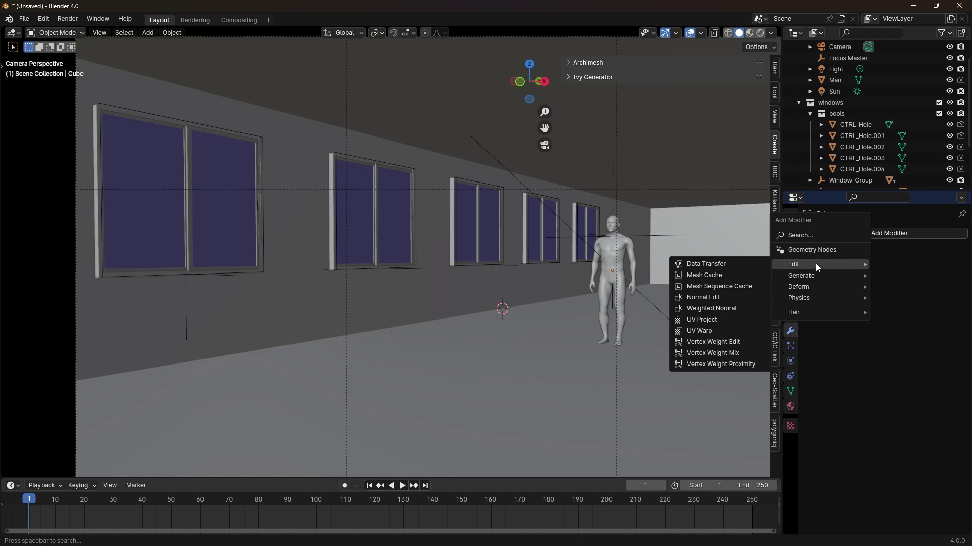
Give the room a Boolean modifier cutting with the bools collection, switching its solver
{"action": "type", "text": "b"}
{"action": "left_click", "coordinate": [756, 274]}
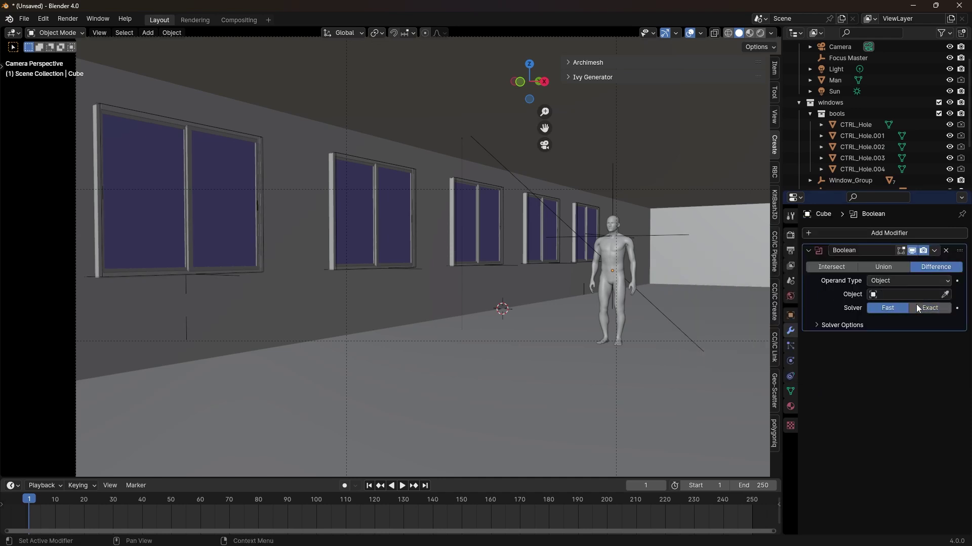
{"action": "type", "text": "b"}
{"action": "left_click", "coordinate": [881, 310]}
{"action": "left_click", "coordinate": [921, 310]}
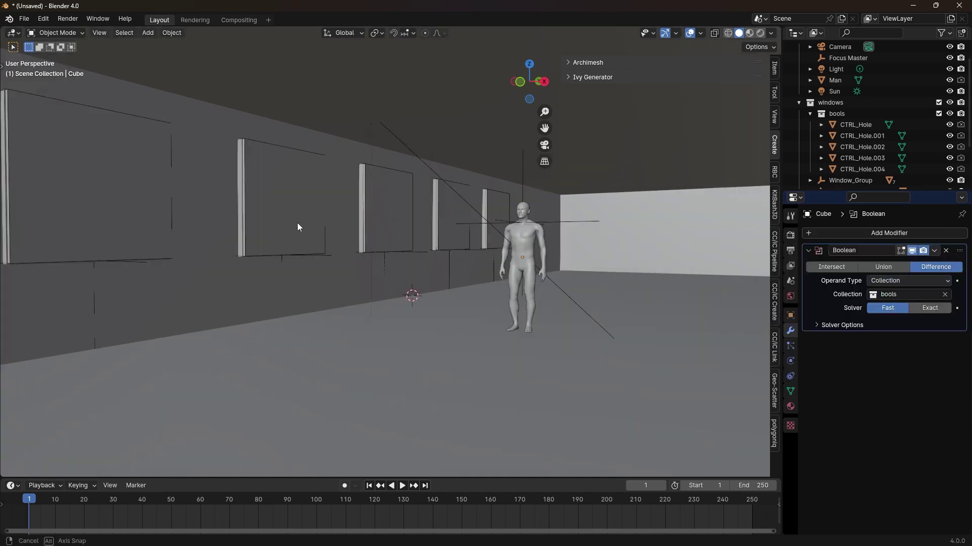
{"action": "key", "text": "KP_0"}
{"action": "left_click", "coordinate": [839, 232]}
Add a Solidify modifier above the Boolean and rotate the sun through the windows
{"action": "type", "text": "y"}
{"action": "left_click", "coordinate": [756, 260]}
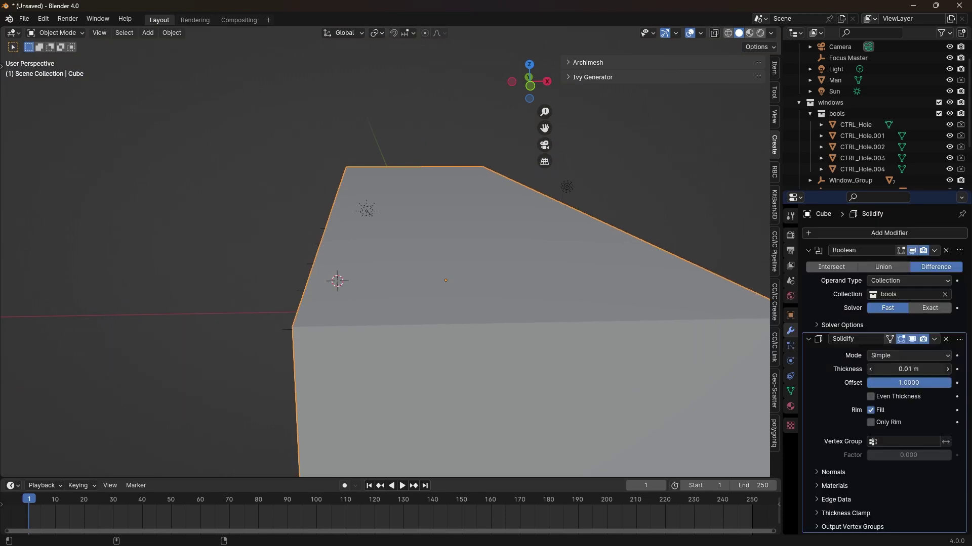
{"action": "left_click_drag", "start_coordinate": [959, 339], "coordinate": [959, 251]}
{"action": "middle_click_drag", "start_coordinate": [636, 245], "coordinate": [180, 387]}
{"action": "key", "text": "KP_0"}
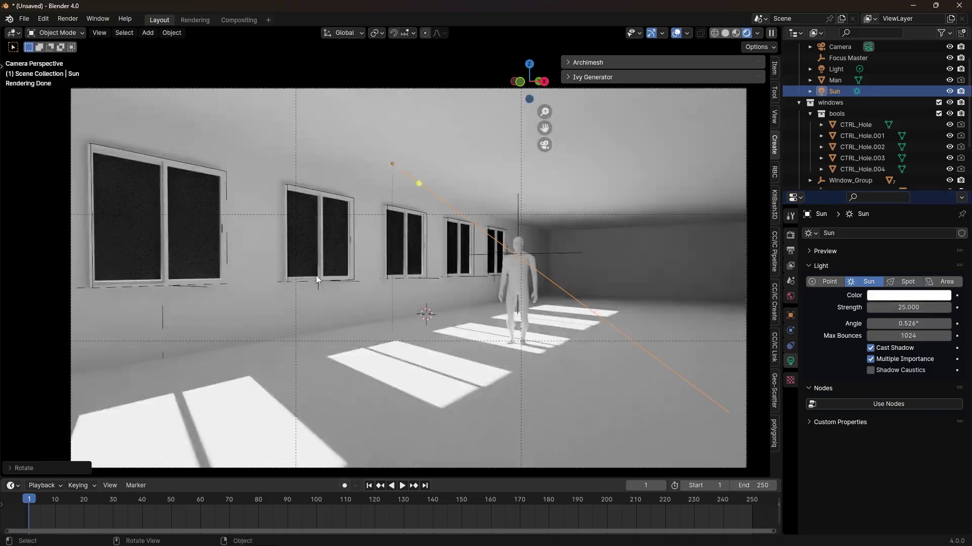
Set the world colour to an Environment Texture loaded with sunset_jhbcentral_4k.exr
{"action": "left_click", "coordinate": [316, 275]}
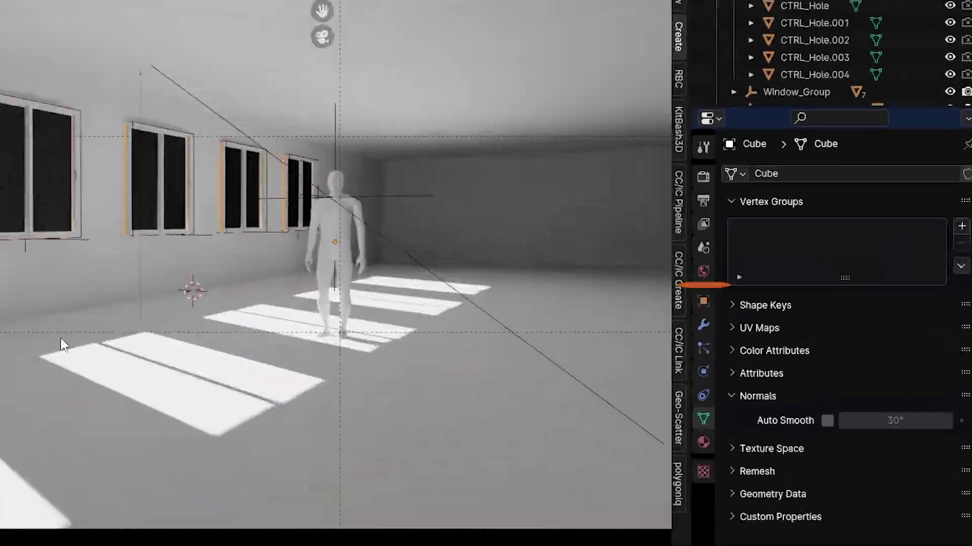
{"action": "left_click", "coordinate": [703, 271]}
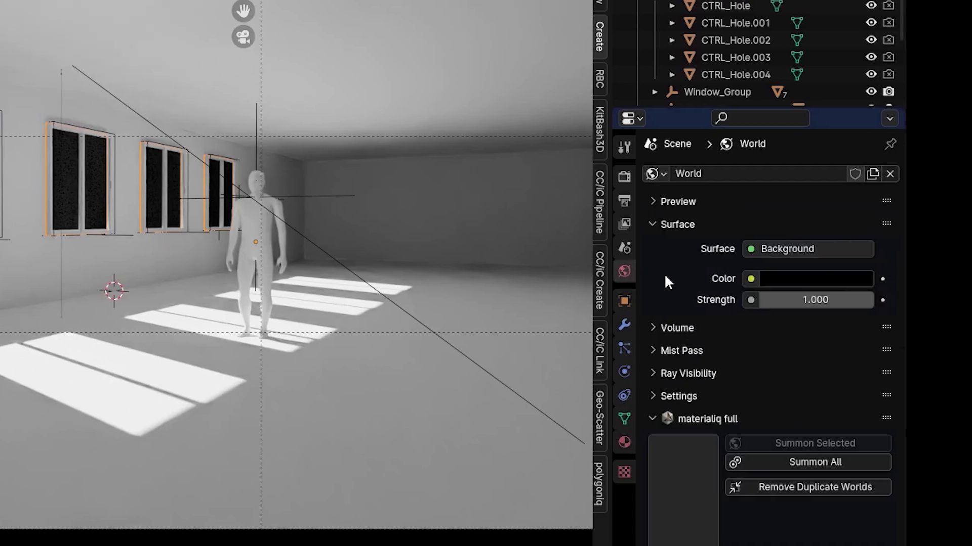
{"action": "left_click", "coordinate": [749, 279]}
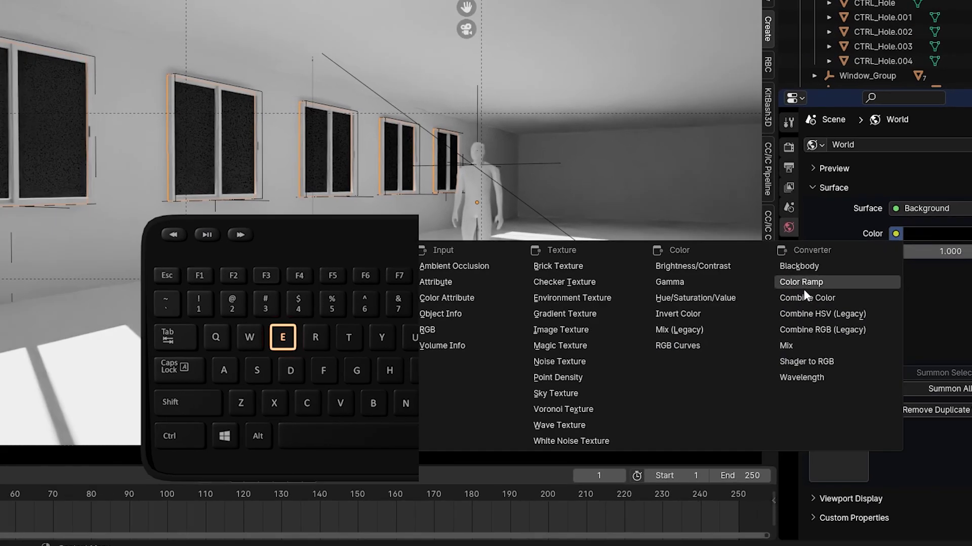
{"action": "left_click", "coordinate": [556, 283]}
{"action": "left_click", "coordinate": [965, 234]}
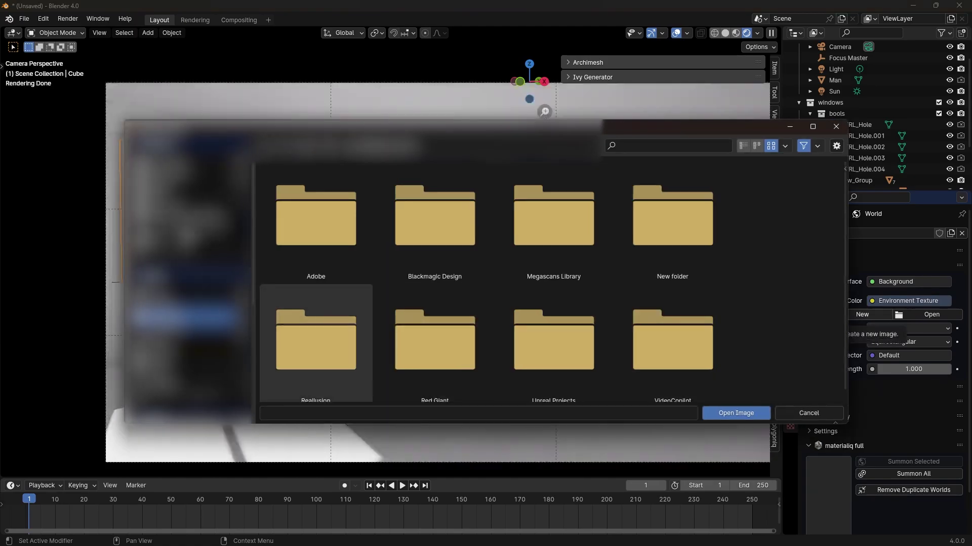
{"action": "double_click", "coordinate": [125, 280]}
{"action": "double_click", "coordinate": [456, 225]}
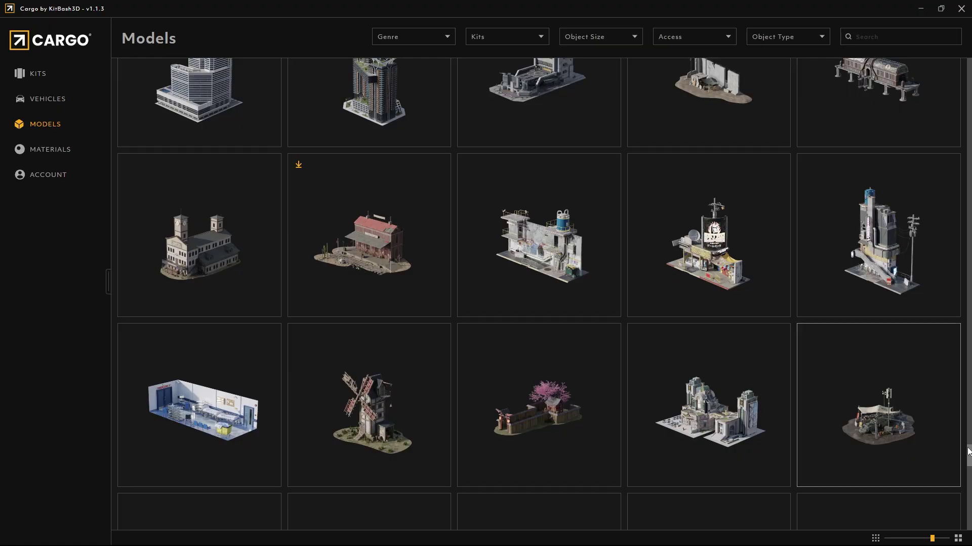
{"action": "scroll", "coordinate": [938, 432], "scroll_direction": "down", "scroll_amount": 10}
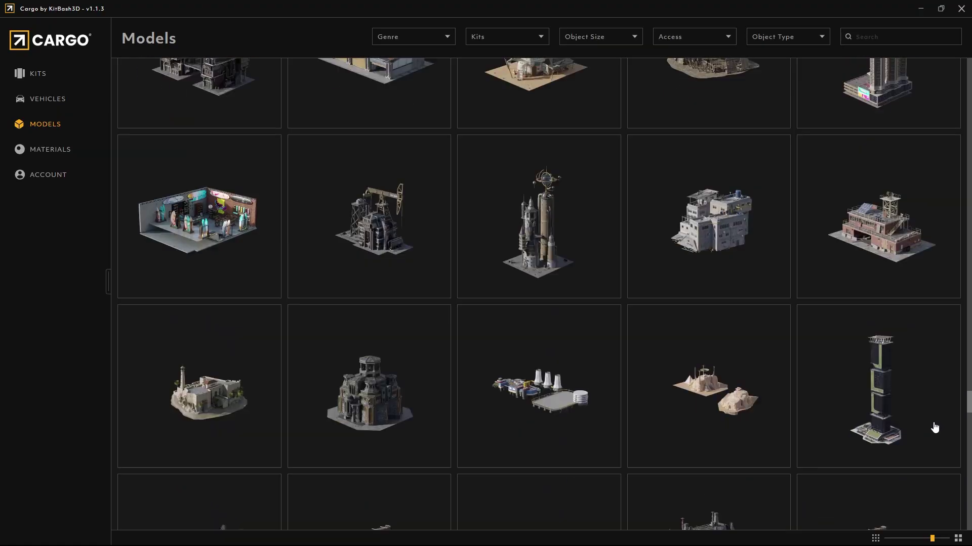
Scroll through Cargo's desk search results to the Cubicle B desk
{"action": "scroll", "coordinate": [930, 421], "scroll_direction": "up", "scroll_amount": 15}
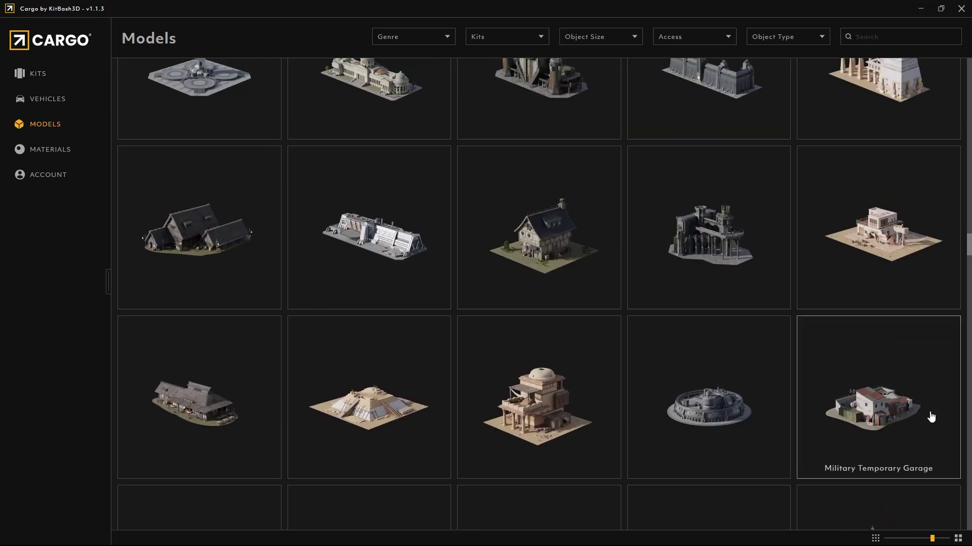
{"action": "scroll", "coordinate": [930, 415], "scroll_direction": "up", "scroll_amount": 14}
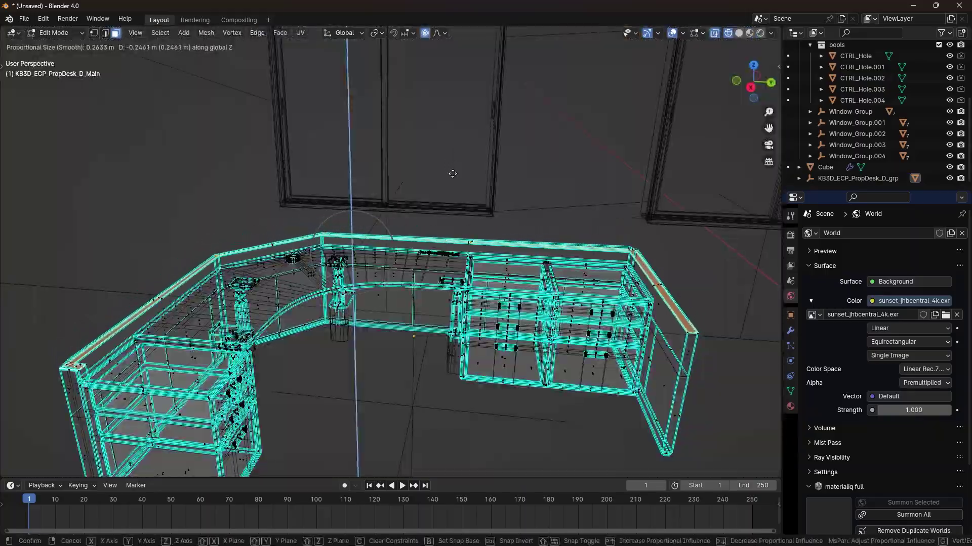
Leave Edit Mode and view the office through the scene camera in rendered shading
{"action": "key", "text": "Tab"}
{"action": "key", "text": "grave"}
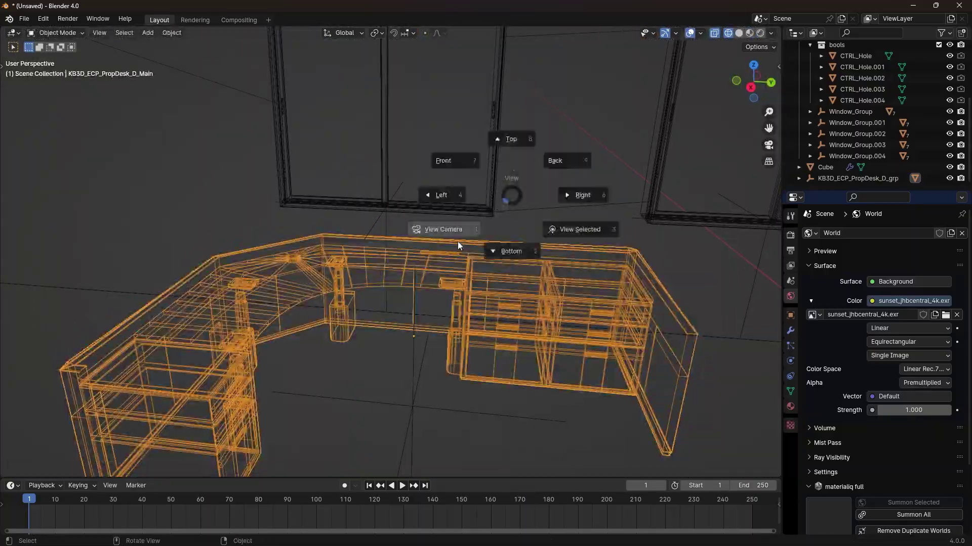
{"action": "left_click", "coordinate": [445, 227]}
{"action": "key", "text": "z"}
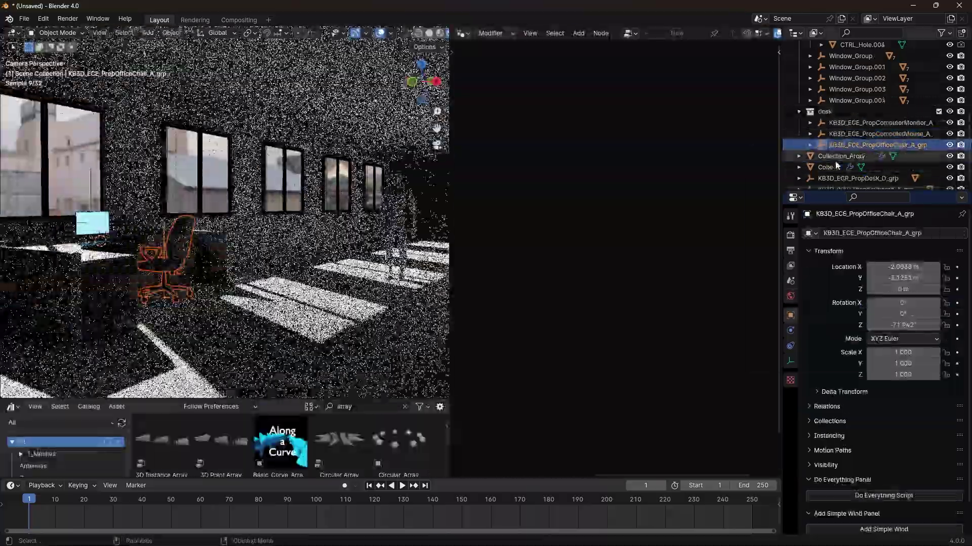
Drop the Collection Array asset onto the floor to repeat the desk set and adjust its Mesh Line node
{"action": "left_click", "coordinate": [833, 175]}
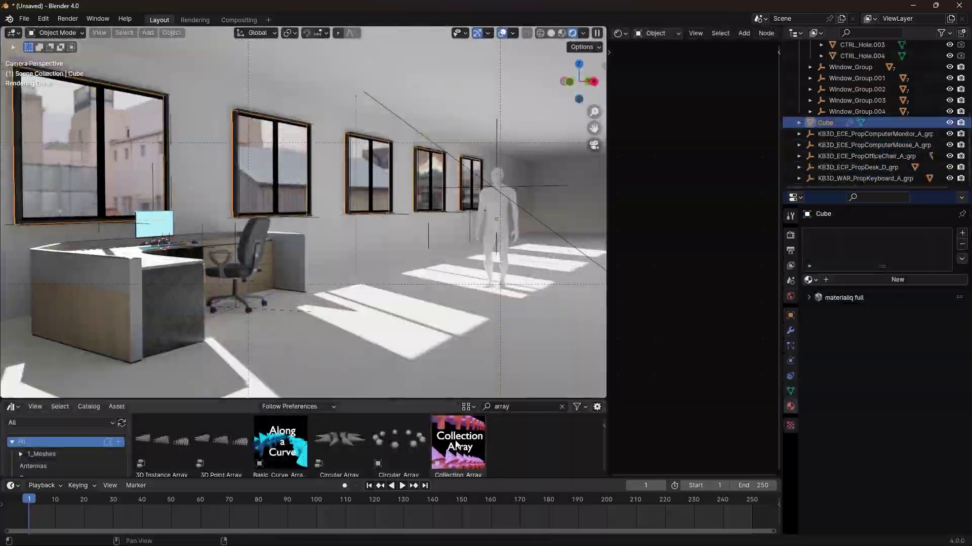
{"action": "left_click_drag", "start_coordinate": [366, 340], "coordinate": [375, 352]}
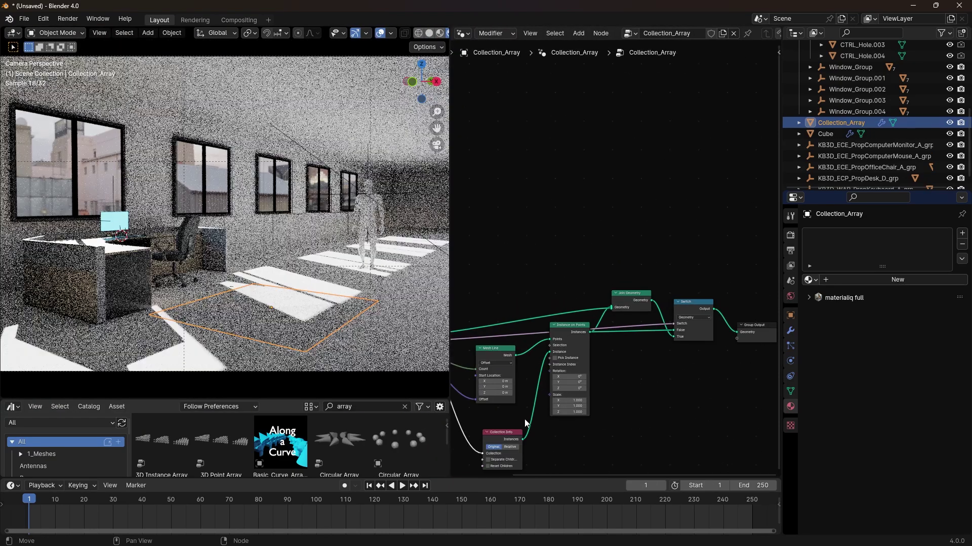
{"action": "scroll", "coordinate": [526, 423], "scroll_direction": "up", "scroll_amount": 5}
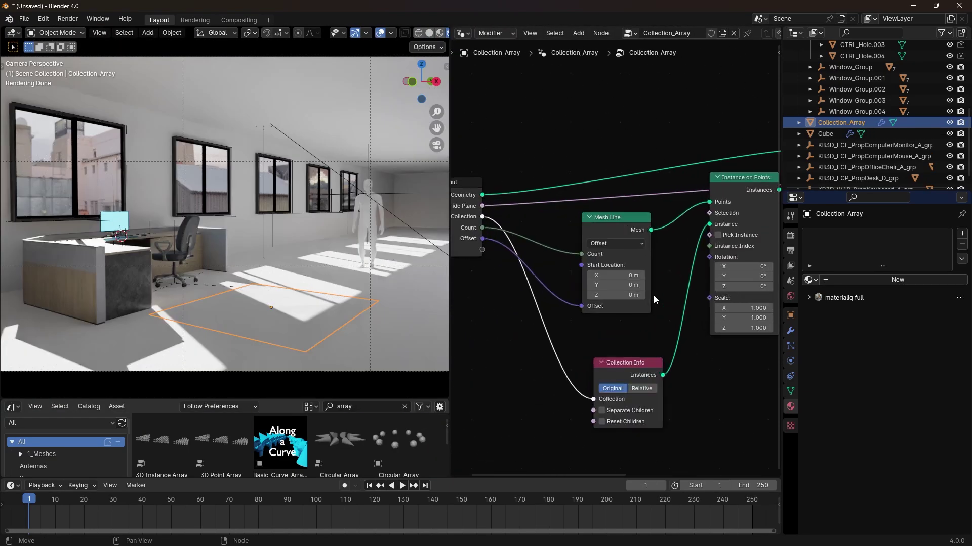
{"action": "left_click_drag", "start_coordinate": [627, 218], "coordinate": [627, 207]}
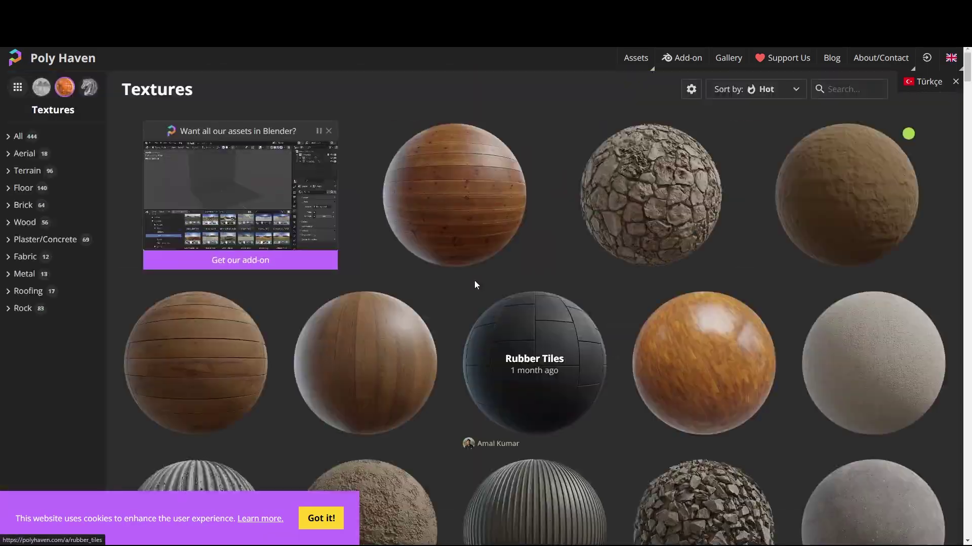
Browse the full ambientCG asset grid and apply old decorative ceramic tiles to the plane
{"action": "scroll", "coordinate": [536, 254], "scroll_direction": "down", "scroll_amount": 10}
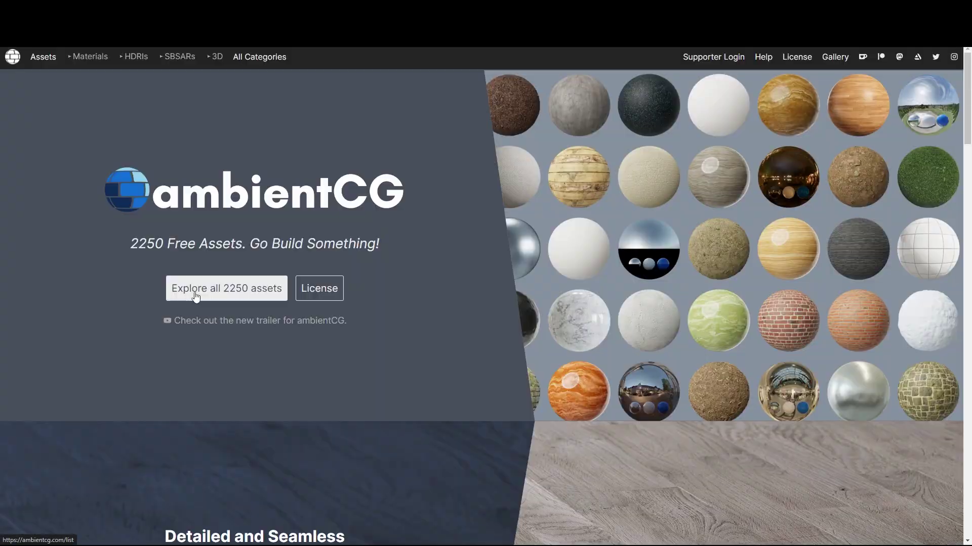
{"action": "left_click", "coordinate": [195, 292]}
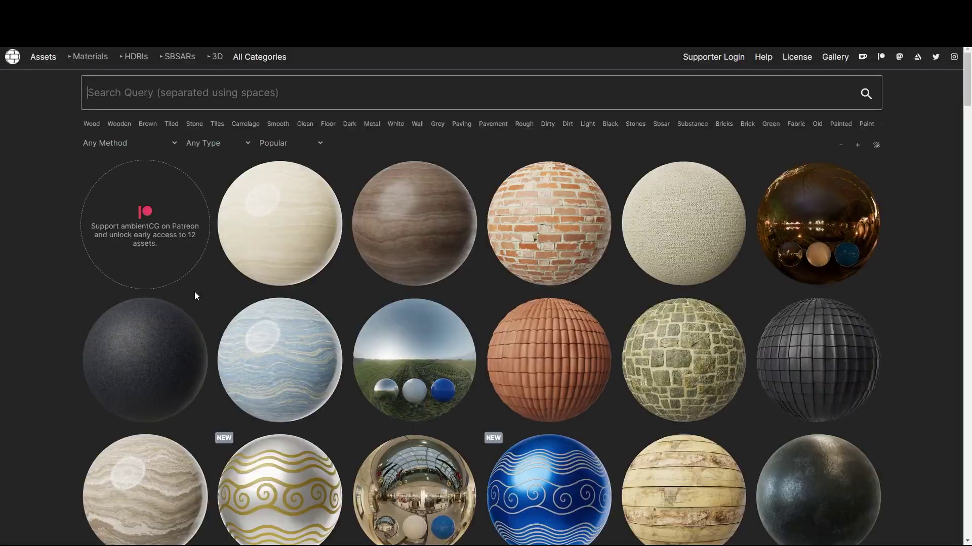
{"action": "scroll", "coordinate": [203, 253], "scroll_direction": "down", "scroll_amount": 15}
{"action": "scroll", "coordinate": [211, 226], "scroll_direction": "down", "scroll_amount": 15}
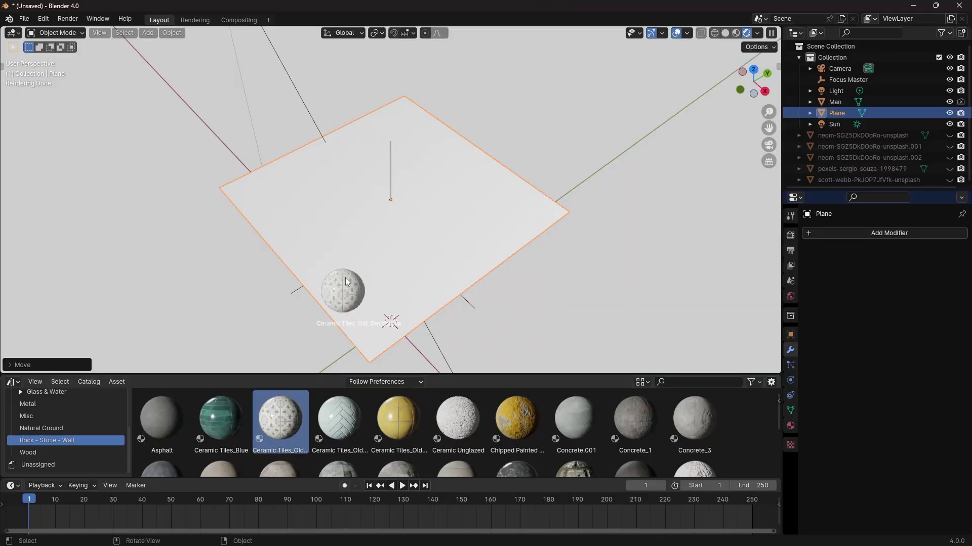
{"action": "left_click_drag", "start_coordinate": [346, 282], "coordinate": [354, 284]}
Try Ceramic Tiles_Blue and Dirt Mud Water on the plane, ending with sandy Dirt_Ground_3
{"action": "left_click", "coordinate": [214, 401]}
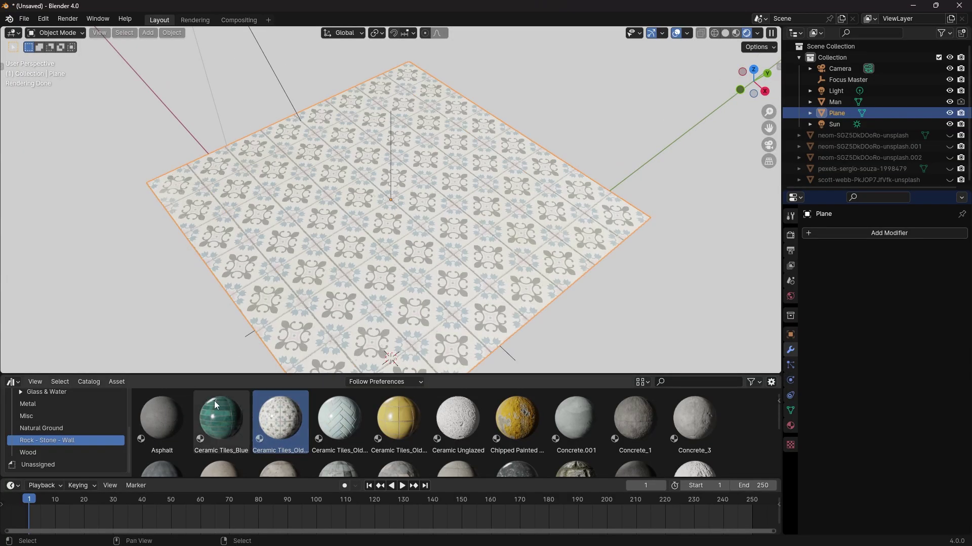
{"action": "left_click_drag", "start_coordinate": [214, 400], "coordinate": [303, 266]}
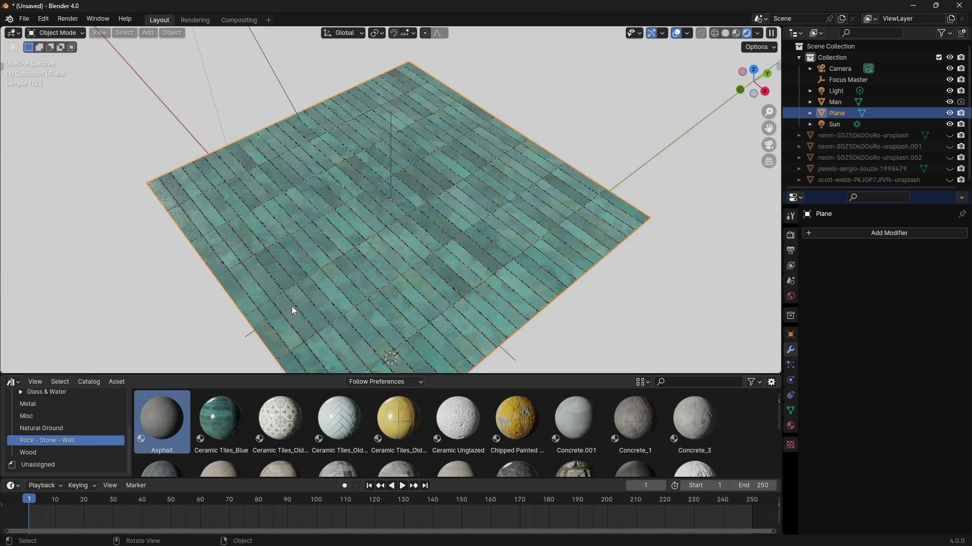
{"action": "key", "text": "ctrl+z"}
{"action": "middle_click_drag", "start_coordinate": [321, 284], "coordinate": [2, 438]}
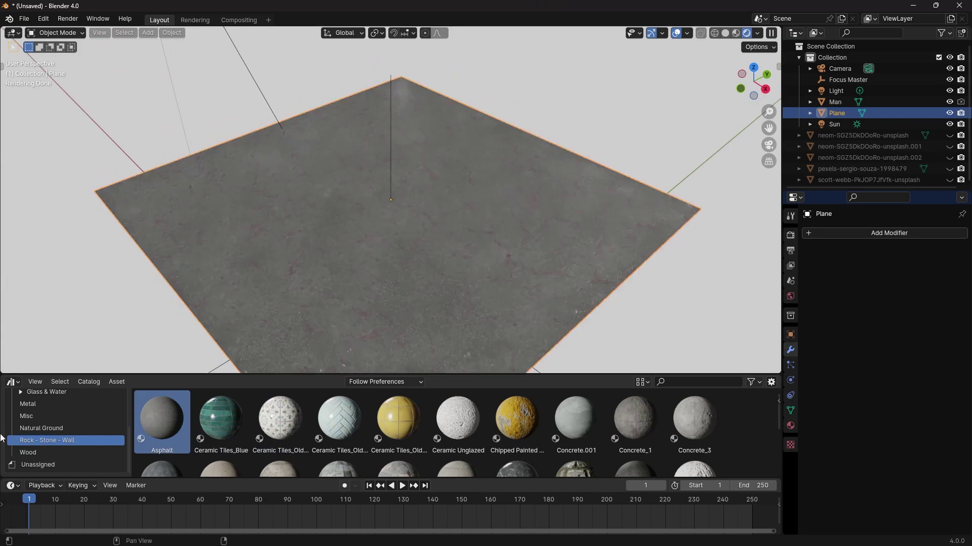
{"action": "left_click", "coordinate": [65, 429]}
{"action": "left_click_drag", "start_coordinate": [199, 433], "coordinate": [286, 326]}
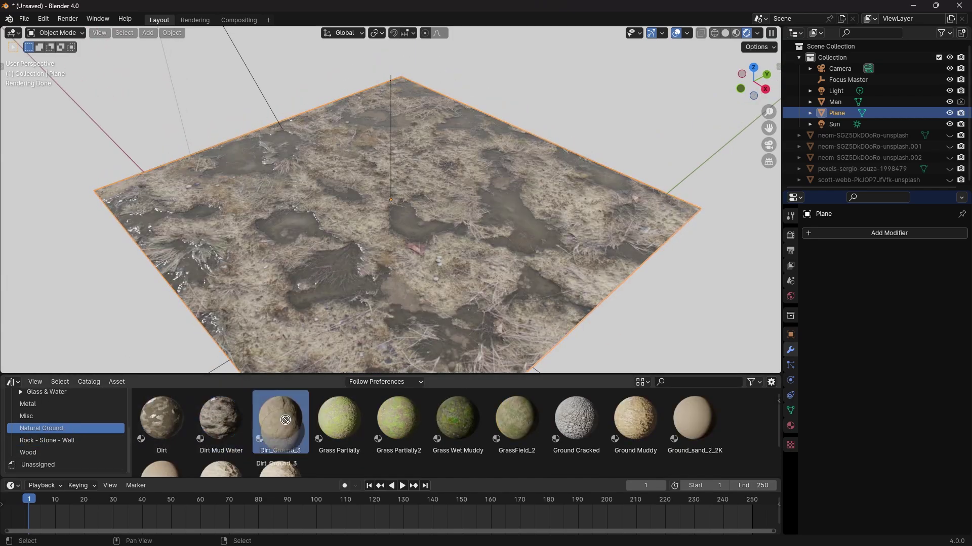
{"action": "left_click_drag", "start_coordinate": [284, 420], "coordinate": [355, 416]}
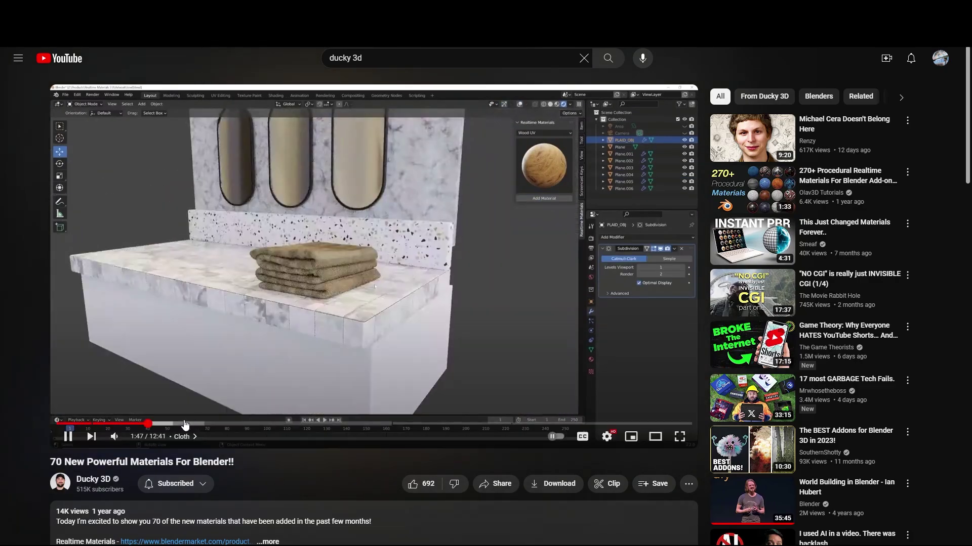
Skip the Realtime Materials video ahead via its chapters to the material sphere demo
{"action": "left_click", "coordinate": [183, 437]}
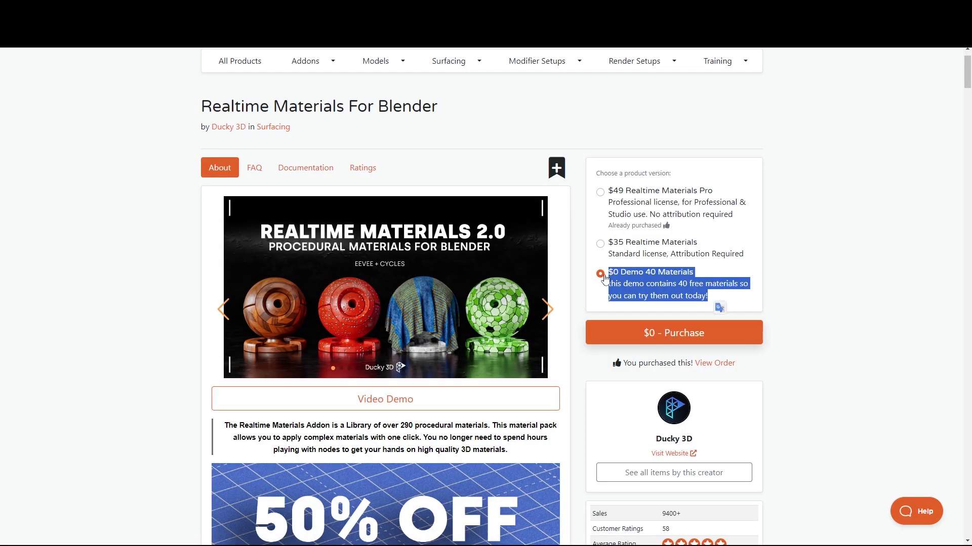
{"action": "scroll", "coordinate": [764, 297], "scroll_direction": "down", "scroll_amount": 9}
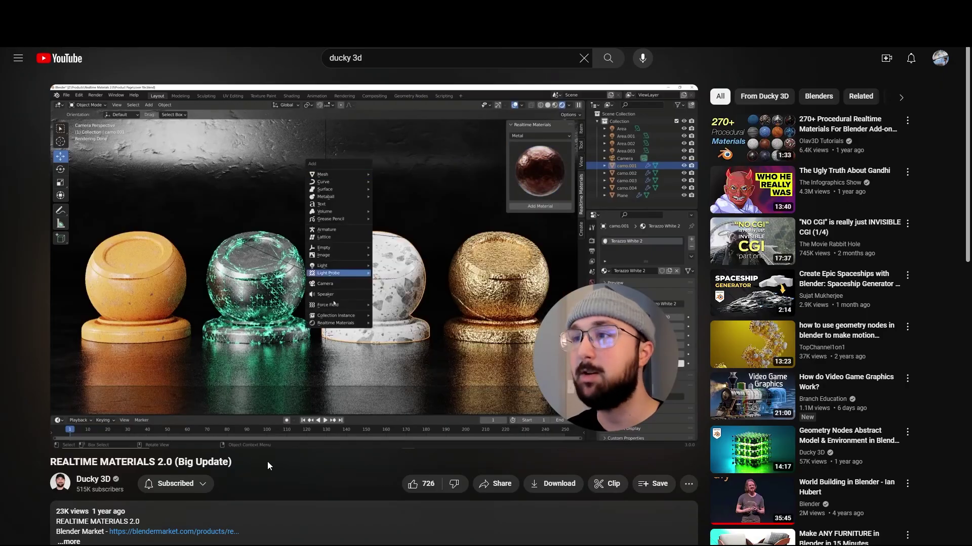
{"action": "left_click_drag", "start_coordinate": [286, 429], "coordinate": [434, 450]}
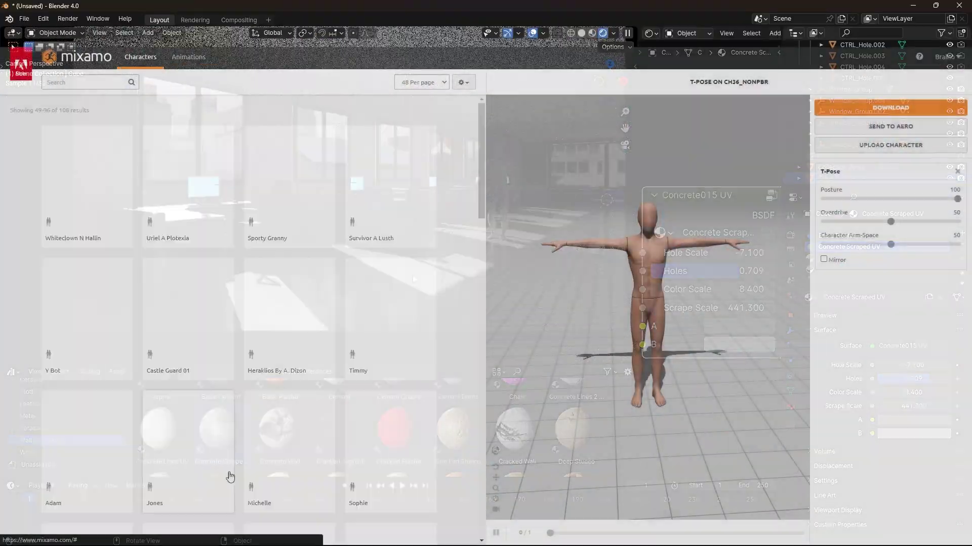
Open Mixamo's Animations library and scroll through the animation grid
{"action": "scroll", "coordinate": [238, 304], "scroll_direction": "down", "scroll_amount": 5}
{"action": "left_click", "coordinate": [188, 57]}
{"action": "scroll", "coordinate": [180, 113], "scroll_direction": "down", "scroll_amount": 10}
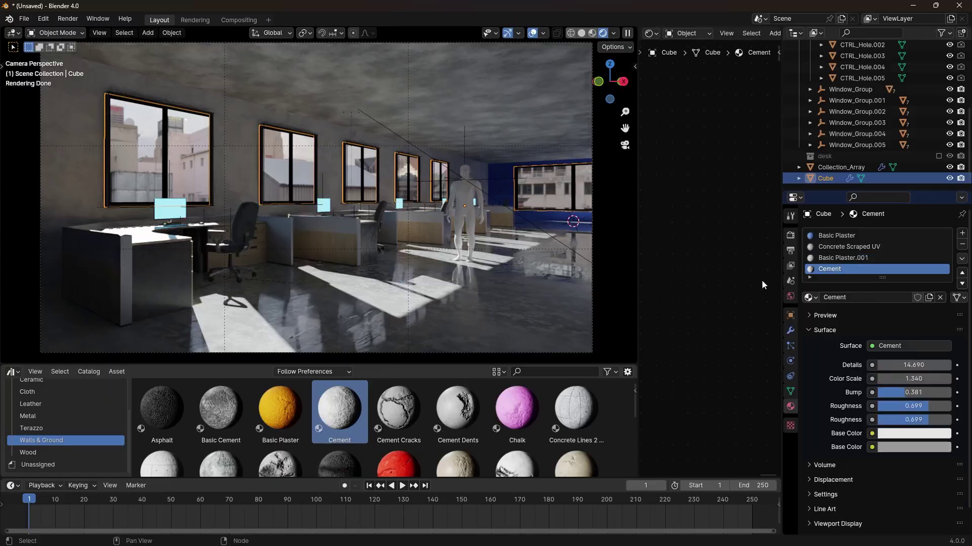
{"action": "key", "text": "BackSpace"}
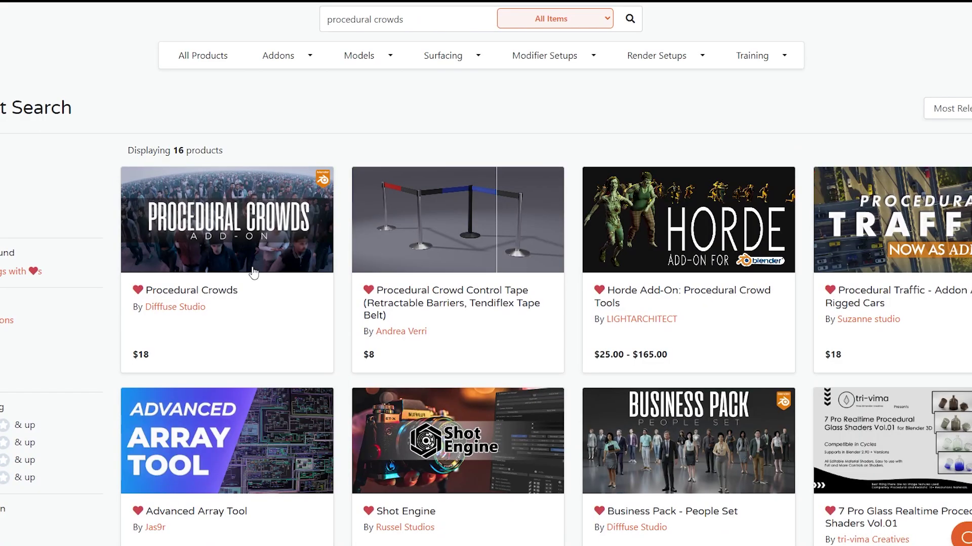
Open the Procedural Crowds product page, step through its preview slides, then scroll the Population page
{"action": "left_click", "coordinate": [253, 273]}
{"action": "scroll", "coordinate": [436, 301], "scroll_direction": "down", "scroll_amount": 2}
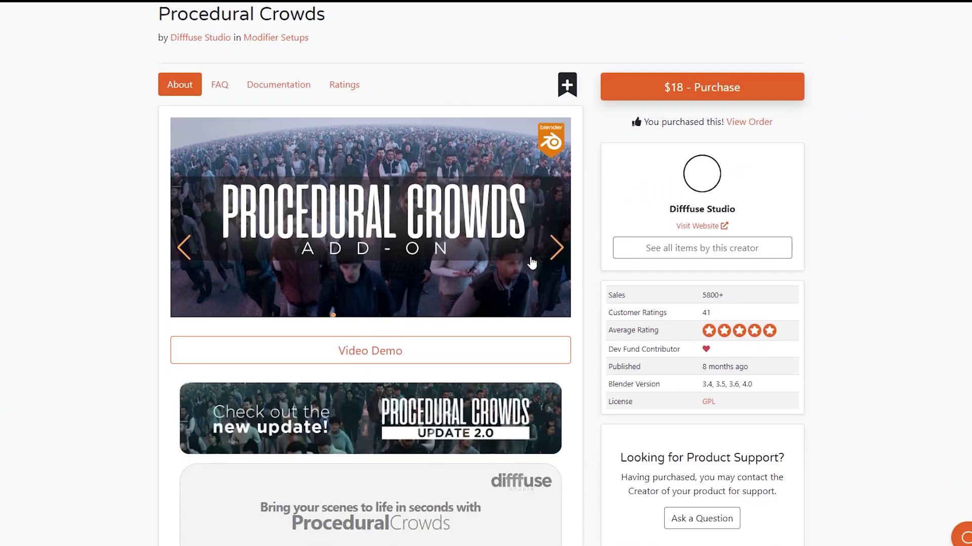
{"action": "left_click", "coordinate": [557, 248]}
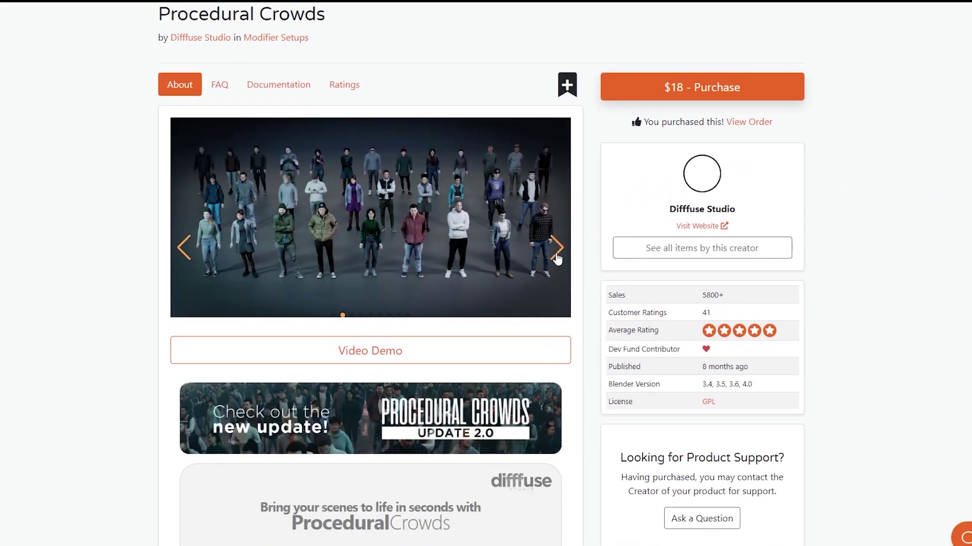
{"action": "left_click", "coordinate": [556, 257]}
{"action": "left_click", "coordinate": [557, 259]}
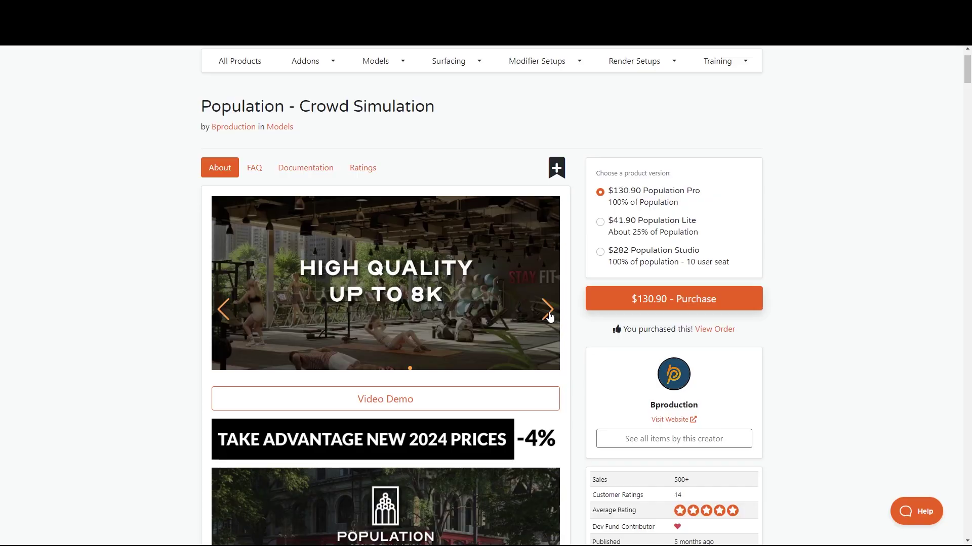
{"action": "left_click", "coordinate": [548, 309]}
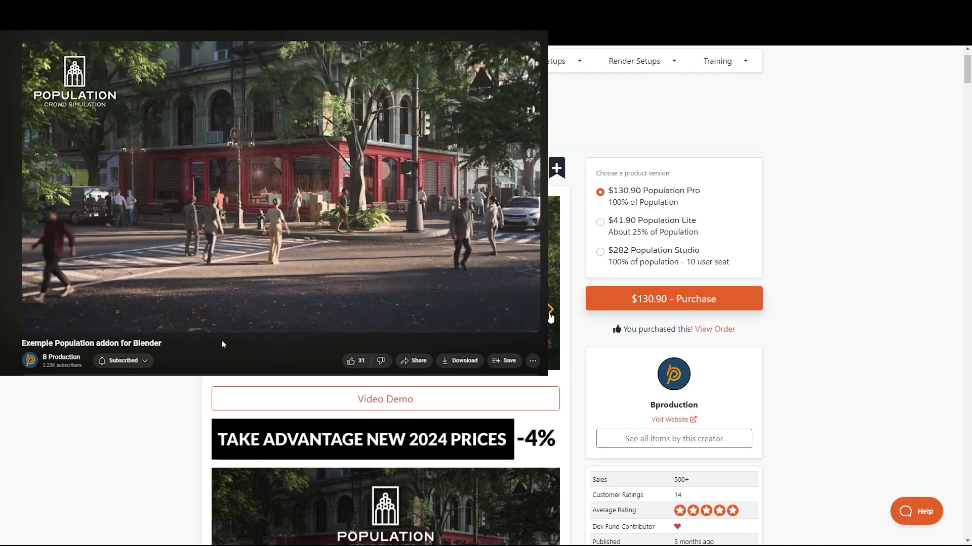
{"action": "scroll", "coordinate": [551, 317], "scroll_direction": "down", "scroll_amount": 5}
{"action": "scroll", "coordinate": [551, 317], "scroll_direction": "down", "scroll_amount": 6}
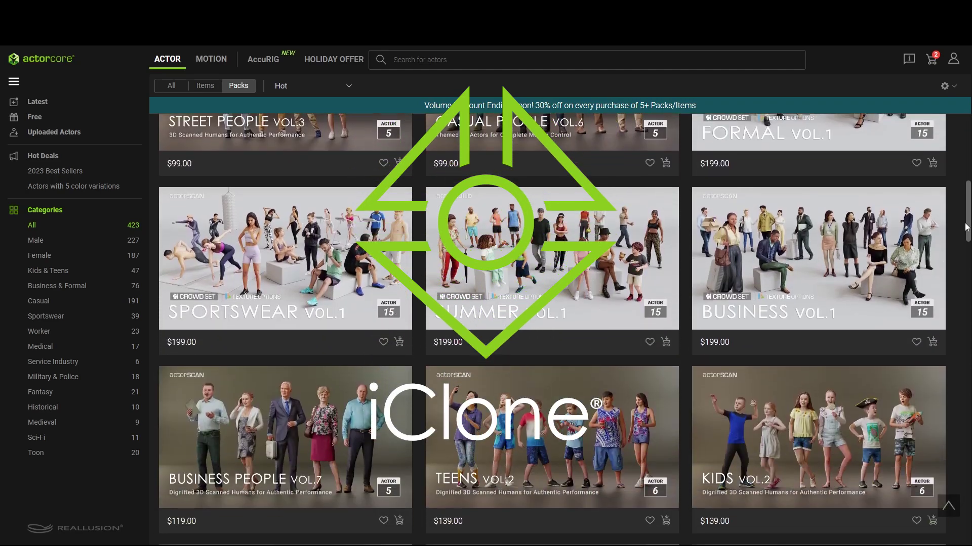
Scroll the ActorCore pack grid, then skip the tutorial to the formation standing section
{"action": "left_click_drag", "start_coordinate": [967, 227], "coordinate": [971, 536]}
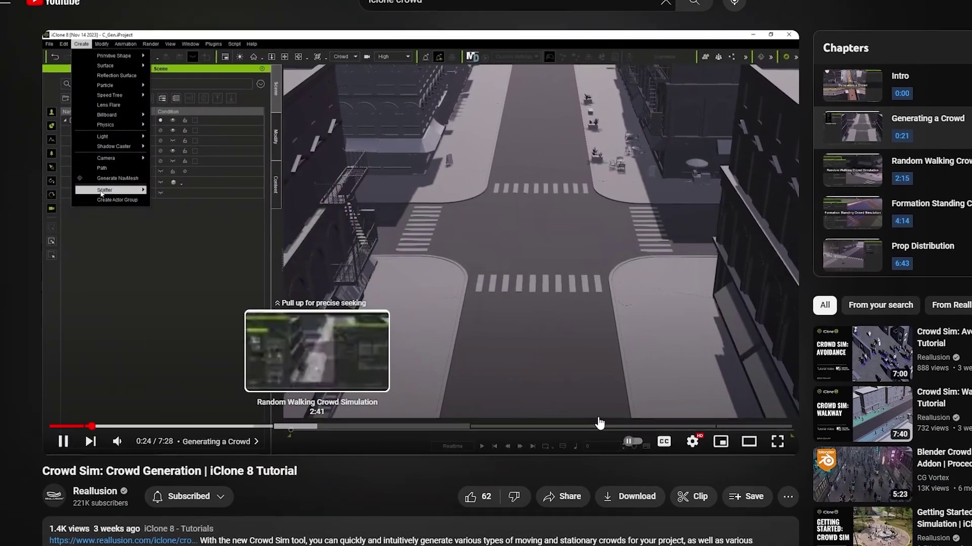
{"action": "left_click", "coordinate": [645, 427]}
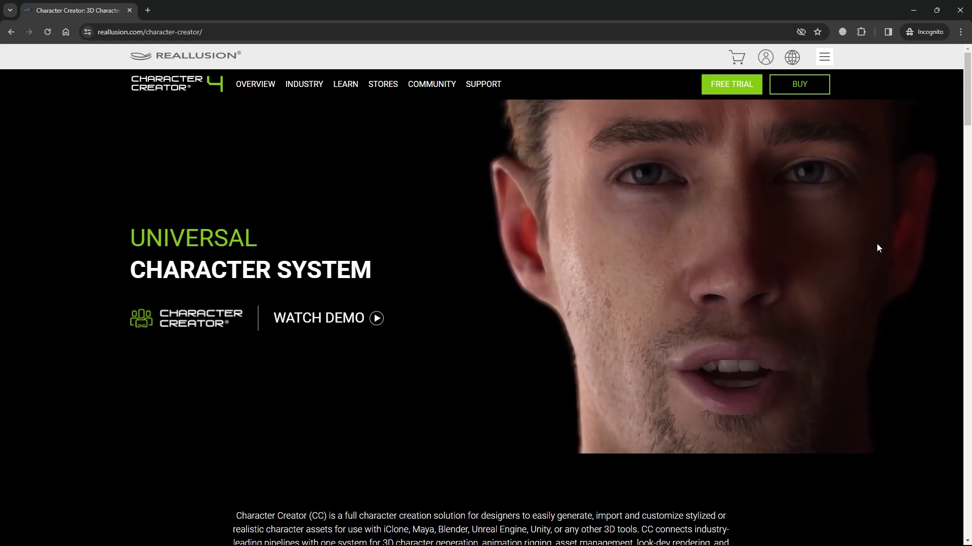
Scroll down the Character Creator product page toward its iClone section
{"action": "scroll", "coordinate": [968, 268], "scroll_direction": "down", "scroll_amount": 10}
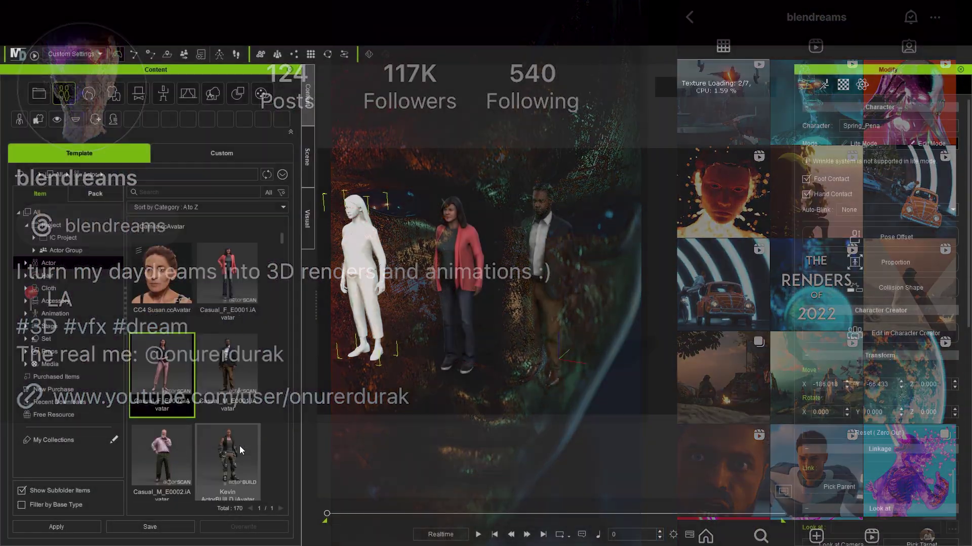
Drag the elderly man, Kevin ActorSCAN and another actor from Content into the iClone viewport
{"action": "left_click_drag", "start_coordinate": [162, 456], "coordinate": [650, 390]}
{"action": "scroll", "coordinate": [219, 416], "scroll_direction": "down", "scroll_amount": 3}
{"action": "left_click_drag", "start_coordinate": [162, 385], "coordinate": [418, 404]}
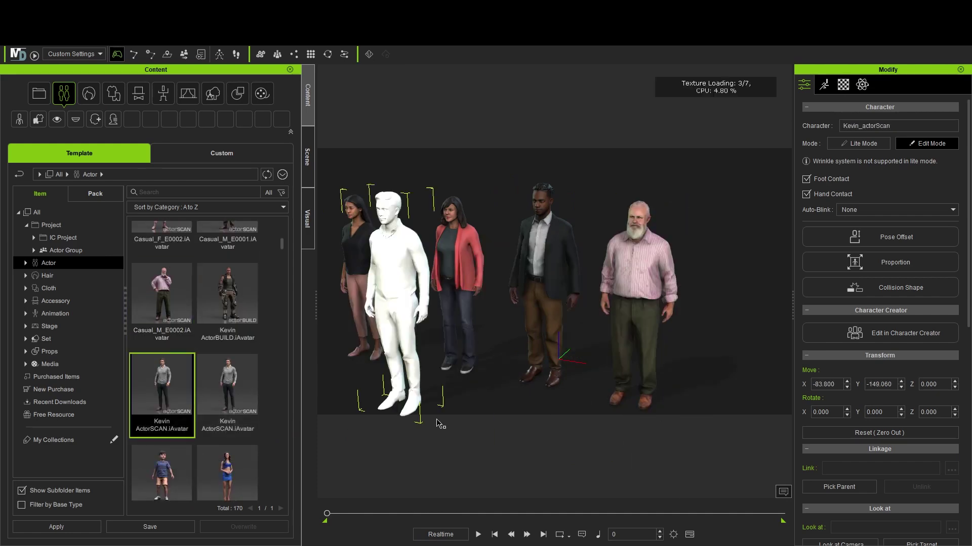
{"action": "scroll", "coordinate": [234, 447], "scroll_direction": "down", "scroll_amount": 2}
{"action": "left_click_drag", "start_coordinate": [228, 394], "coordinate": [709, 354]}
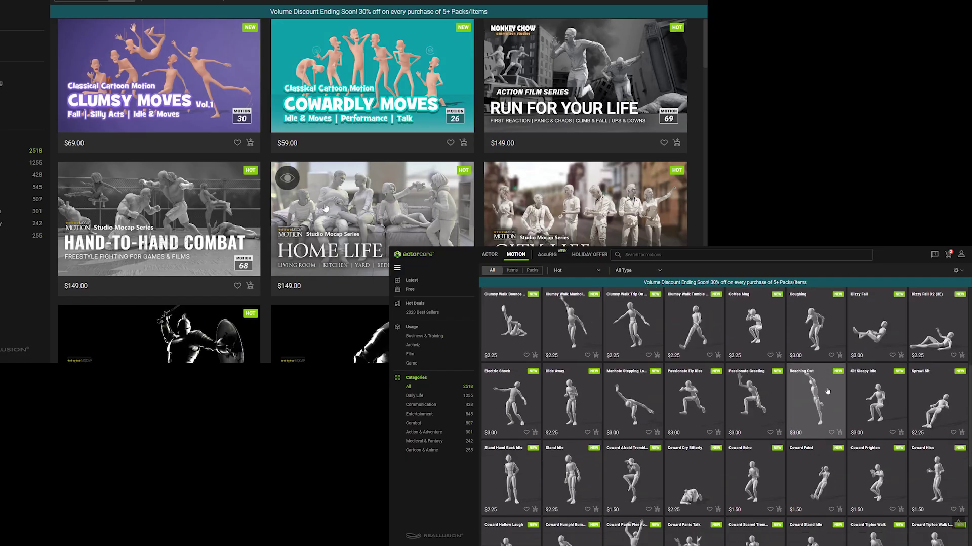
{"action": "scroll", "coordinate": [326, 208], "scroll_direction": "down", "scroll_amount": 9}
{"action": "scroll", "coordinate": [827, 392], "scroll_direction": "down", "scroll_amount": 4}
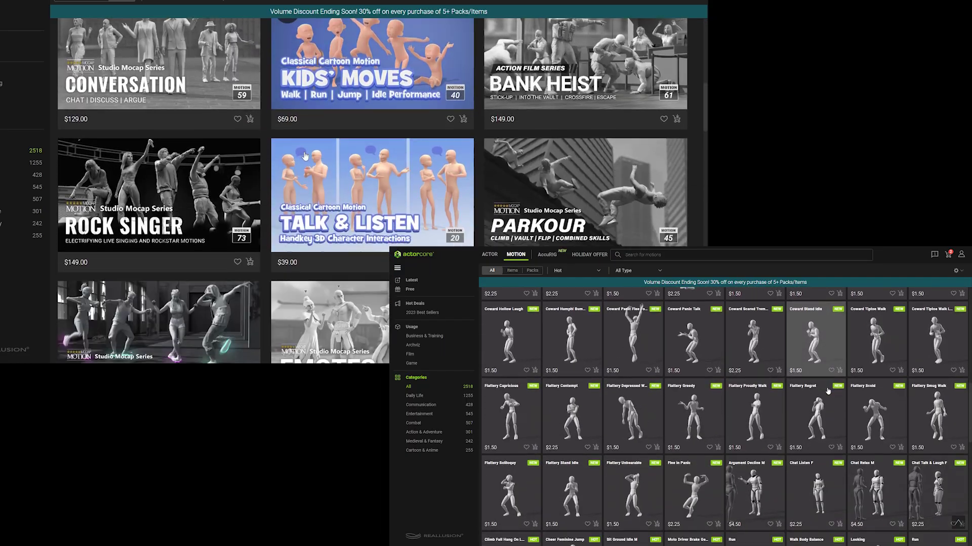
{"action": "scroll", "coordinate": [305, 156], "scroll_direction": "down", "scroll_amount": 6}
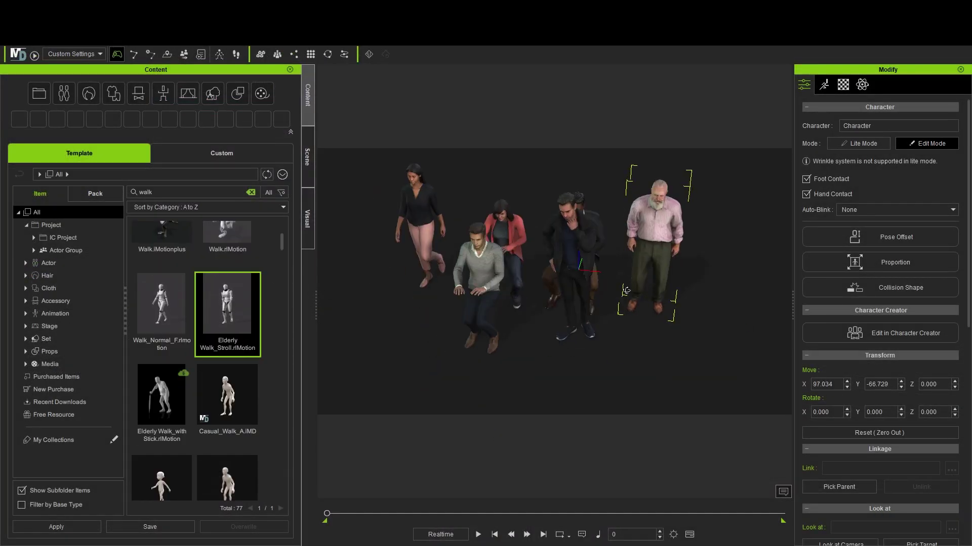
Preview the walking actors, then export them as FBX with the Blender preset, 30 FPS, all frames
{"action": "key", "text": "space"}
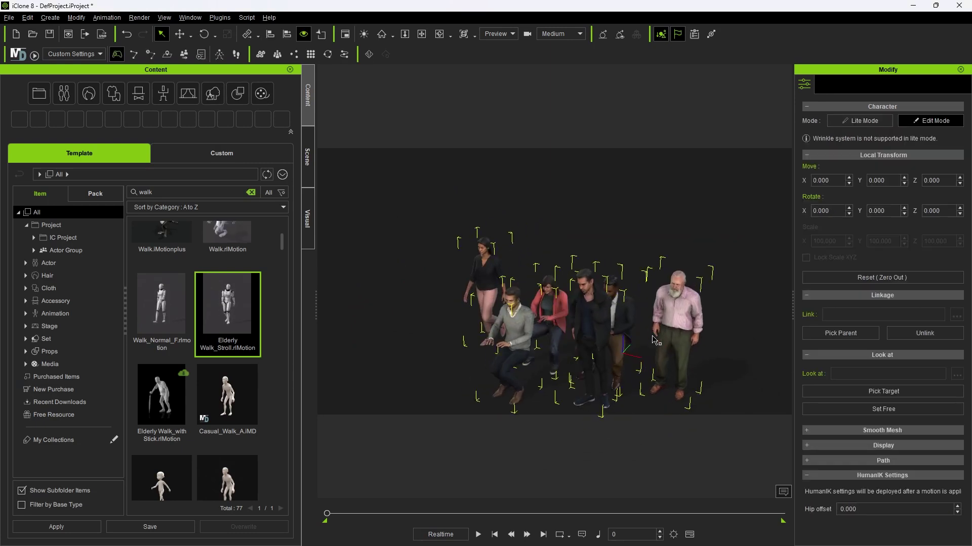
{"action": "left_click", "coordinate": [174, 112]}
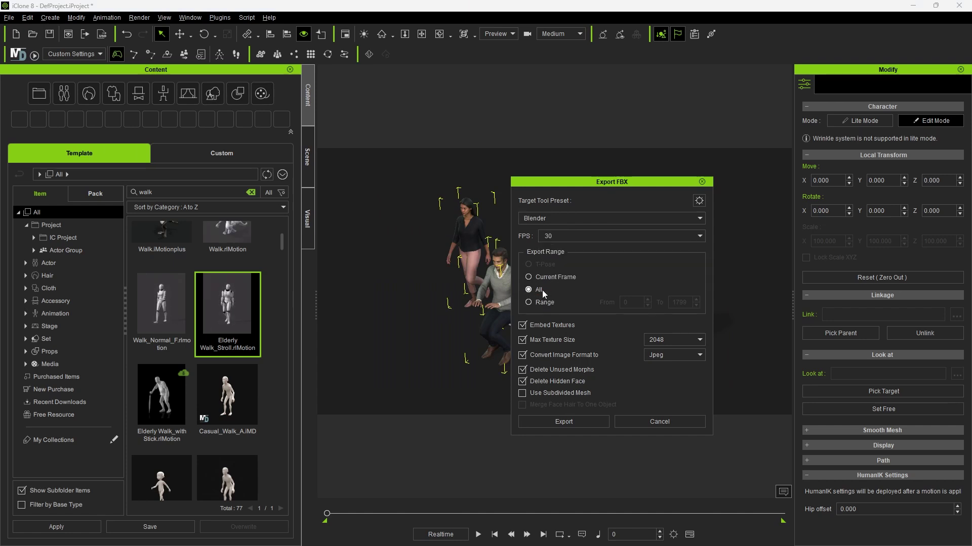
{"action": "left_click", "coordinate": [574, 421]}
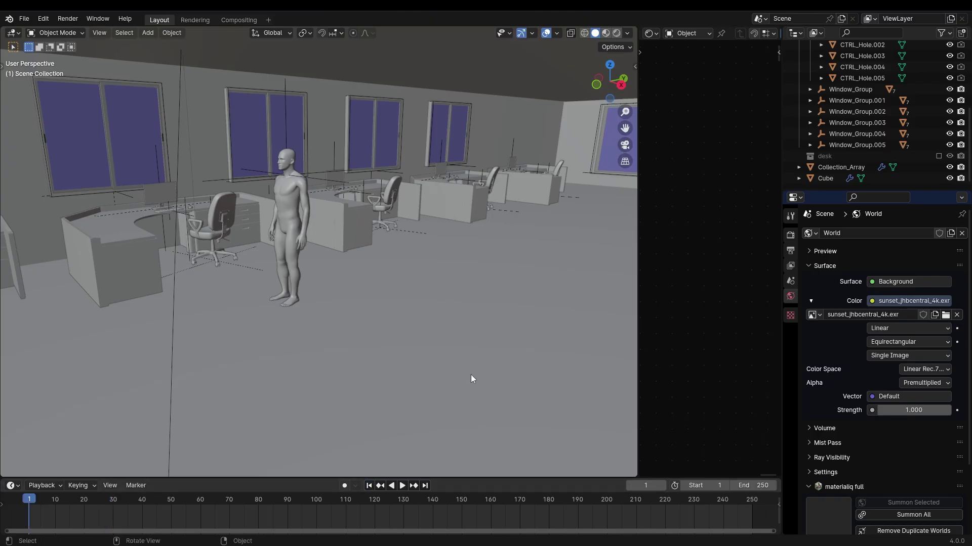
Import actors_for_Client_videos.fbx with the CC/iC Pipeline Import Character tool
{"action": "key", "text": "n"}
{"action": "left_click", "coordinate": [551, 150]}
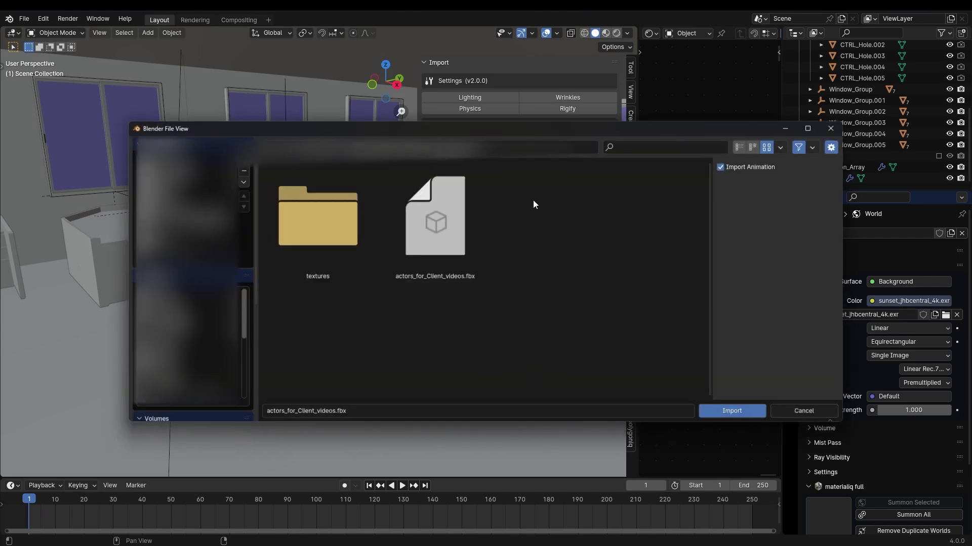
{"action": "double_click", "coordinate": [439, 241]}
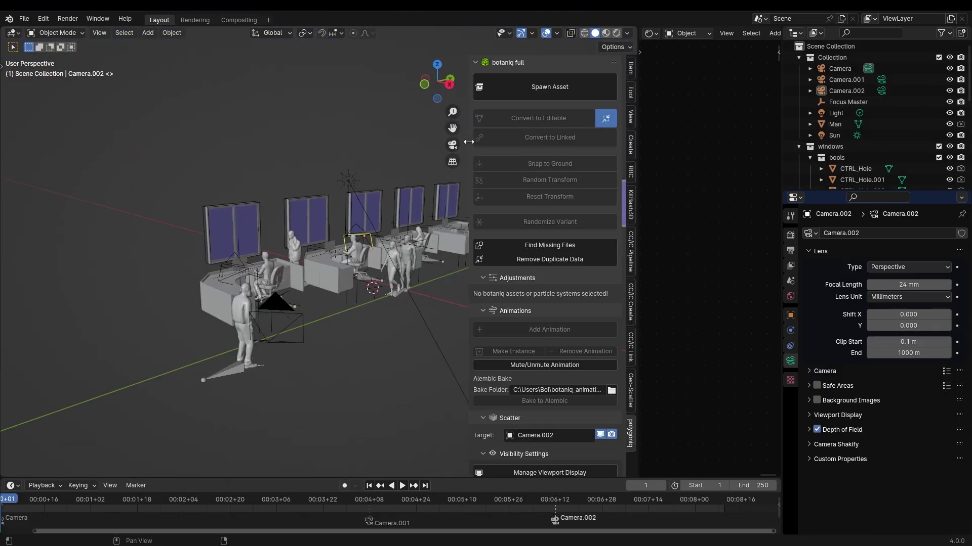
Browse the botaniq spawner's coniferous, flowers and garden plant categories
{"action": "left_click", "coordinate": [517, 84]}
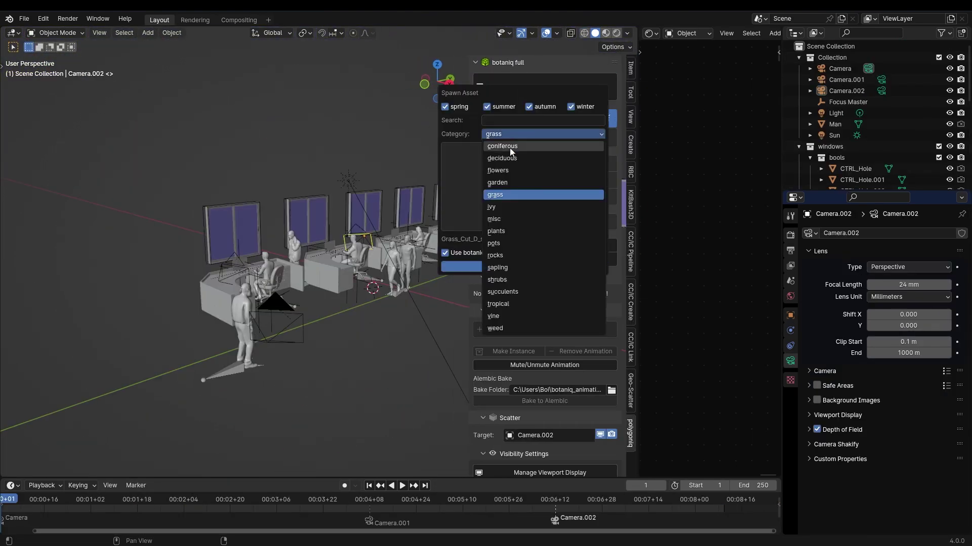
{"action": "left_click", "coordinate": [502, 164]}
{"action": "scroll", "coordinate": [898, 425], "scroll_direction": "down", "scroll_amount": 2}
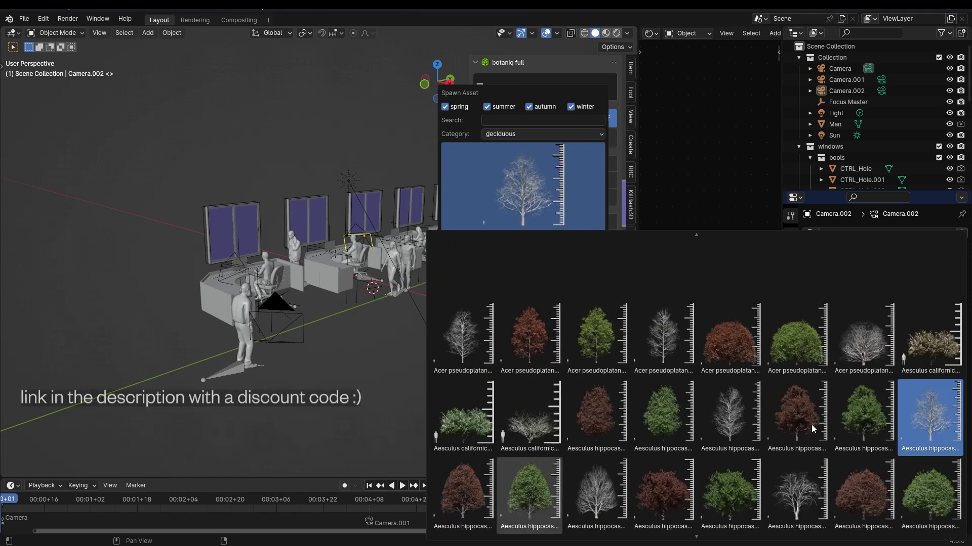
{"action": "left_click", "coordinate": [506, 134]}
{"action": "left_click", "coordinate": [498, 170]}
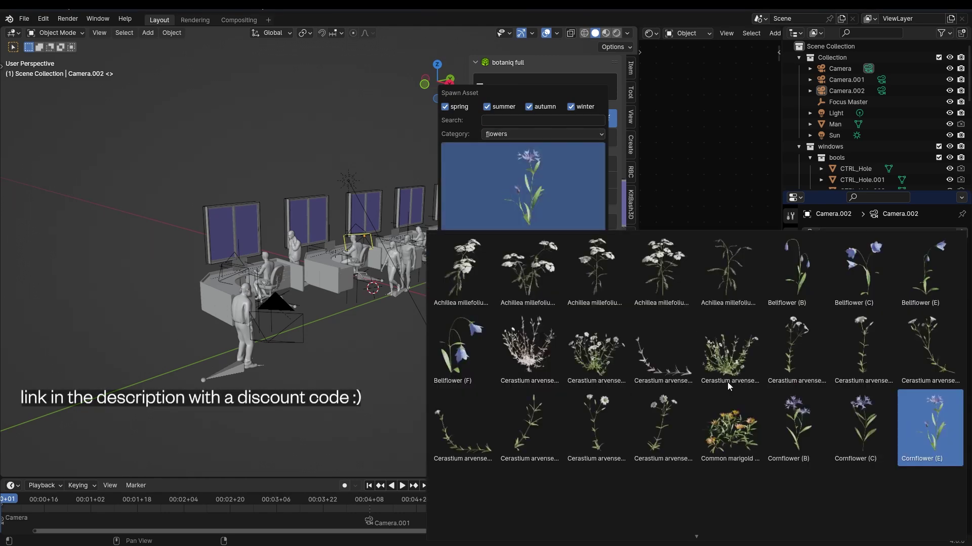
{"action": "scroll", "coordinate": [727, 381], "scroll_direction": "down", "scroll_amount": 3}
{"action": "left_click", "coordinate": [506, 134]}
{"action": "left_click", "coordinate": [496, 182]}
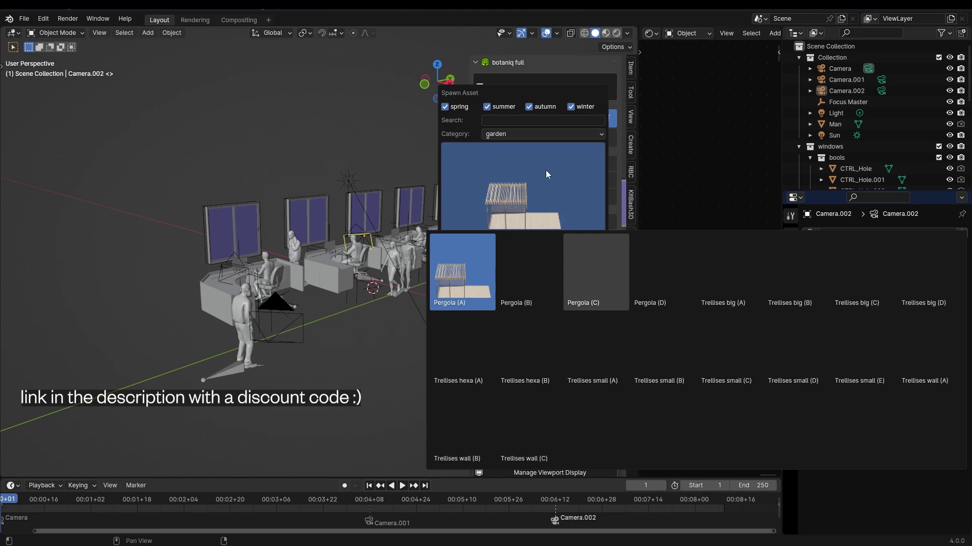
Choose the plants category and spawn a Dracaena plant beside the office desks
{"action": "left_click", "coordinate": [506, 133]}
{"action": "left_click", "coordinate": [496, 194]}
{"action": "left_click", "coordinate": [506, 134]}
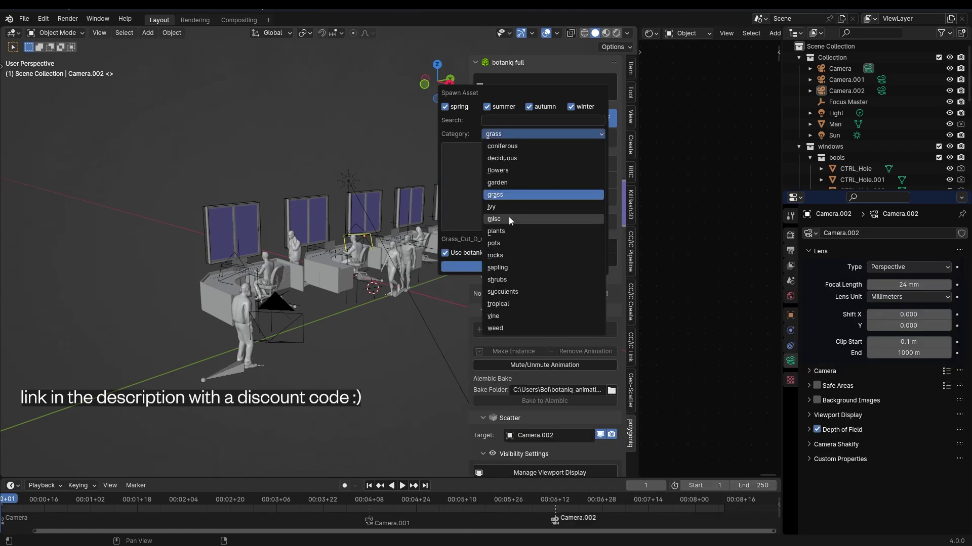
{"action": "left_click", "coordinate": [523, 234]}
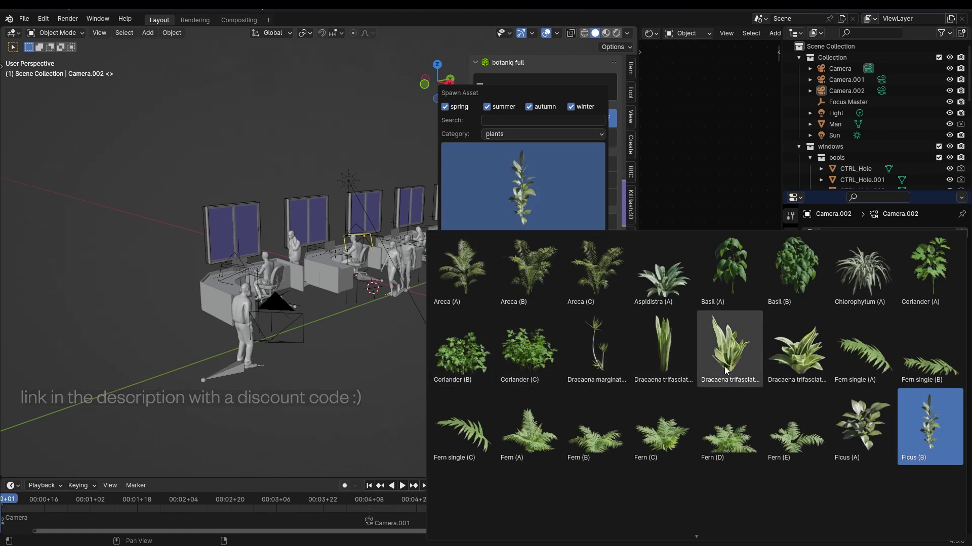
{"action": "left_click", "coordinate": [731, 344]}
{"action": "left_click", "coordinate": [32, 257]}
{"action": "middle_click_drag", "start_coordinate": [32, 257], "coordinate": [455, 151]}
Scatter Grass_With-flowers_C lavender-flowered grass over the ground plane
{"action": "left_click", "coordinate": [532, 89]}
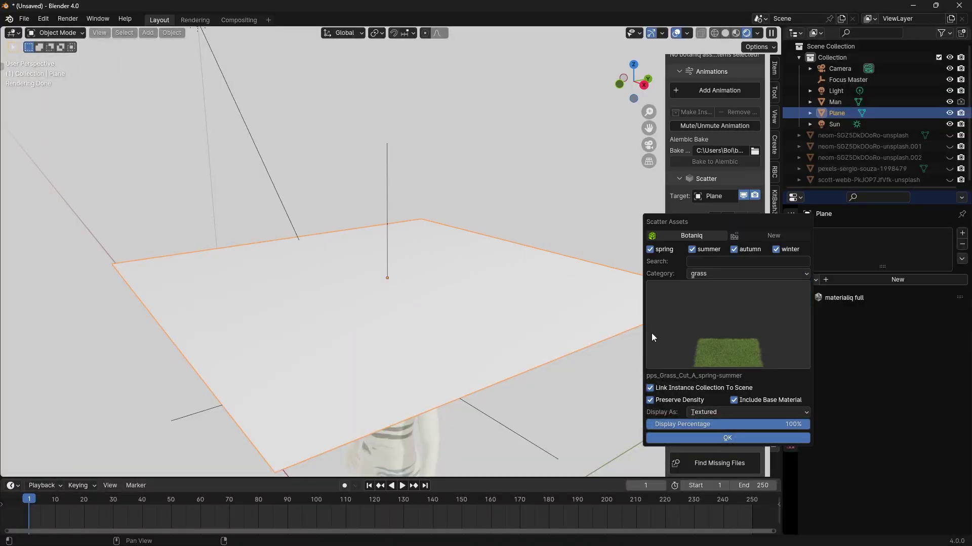
{"action": "left_click", "coordinate": [727, 438]}
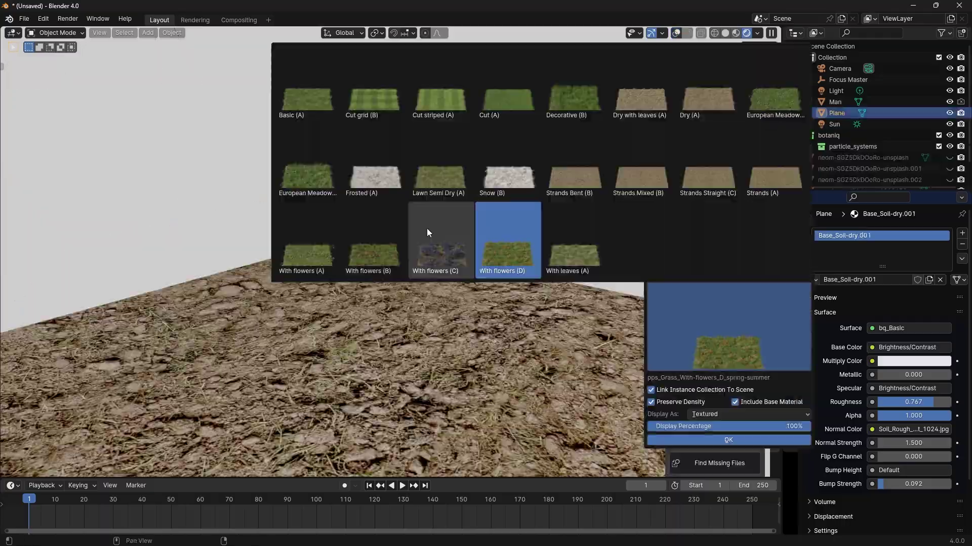
{"action": "left_click", "coordinate": [426, 229]}
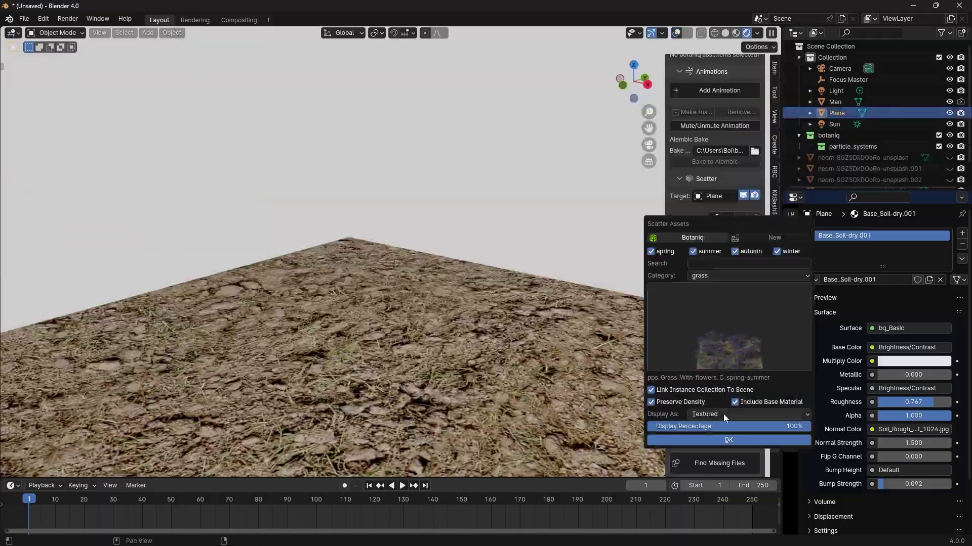
{"action": "left_click", "coordinate": [718, 438]}
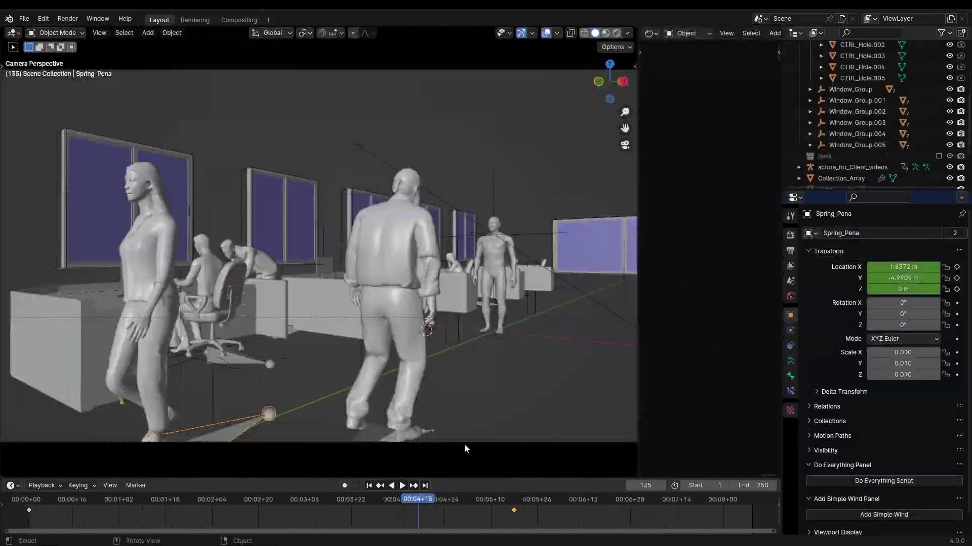
Select the main scene camera and move the timeline to frame 125
{"action": "left_click", "coordinate": [463, 443]}
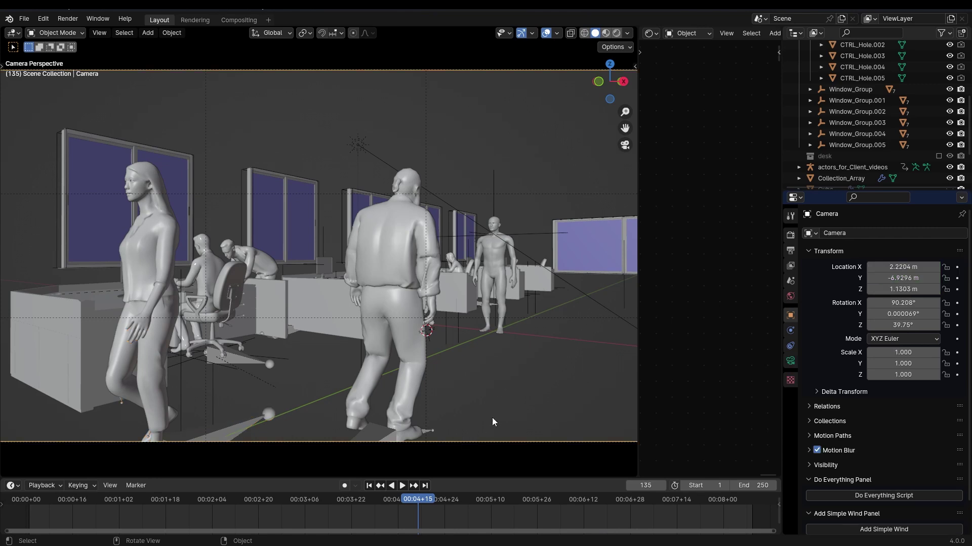
{"action": "scroll", "coordinate": [492, 418], "scroll_direction": "down", "scroll_amount": 3}
{"action": "scroll", "coordinate": [886, 98], "scroll_direction": "up", "scroll_amount": 5}
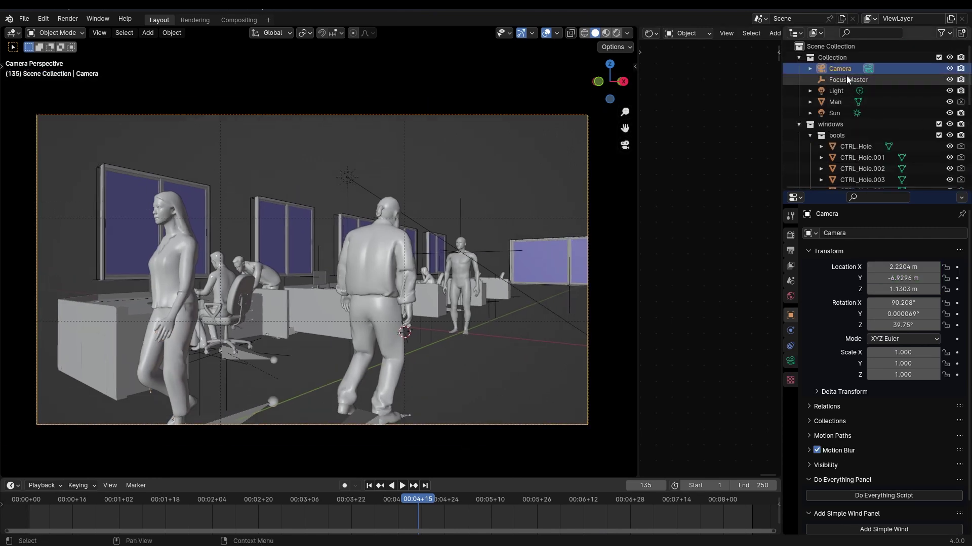
{"action": "left_click", "coordinate": [368, 485]}
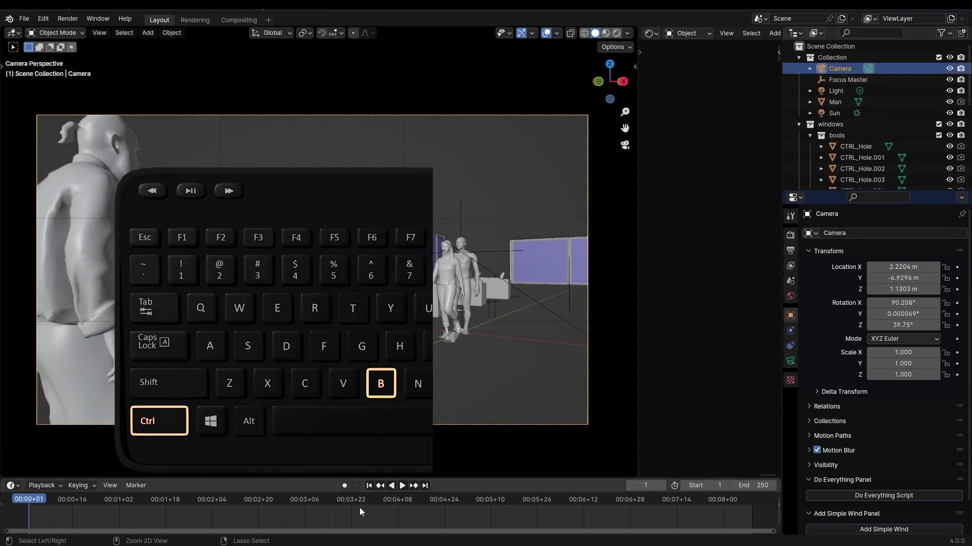
{"action": "left_click_drag", "start_coordinate": [257, 499], "coordinate": [389, 511]}
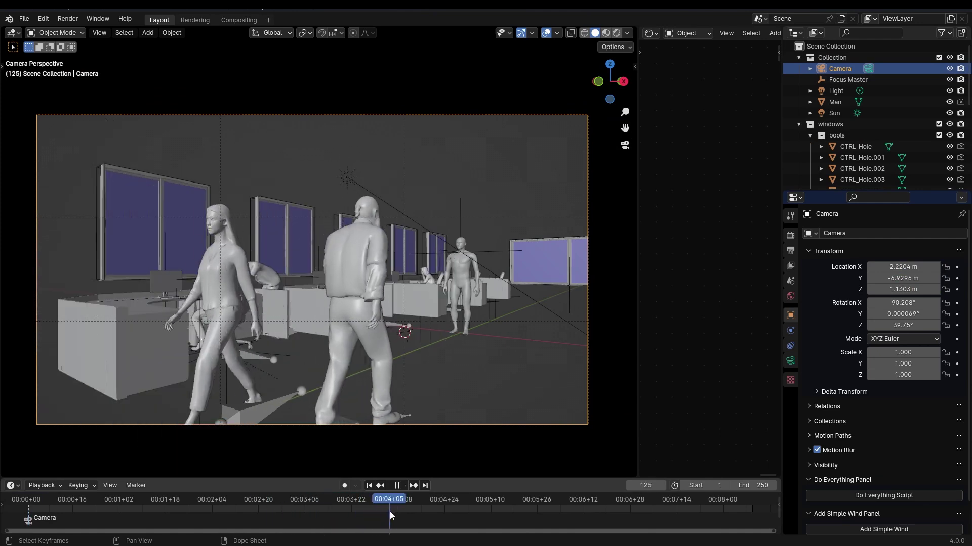
Duplicate the camera, bind it to a timeline marker, and fly it close to the desk
{"action": "key", "text": "shift+d"}
{"action": "key", "text": "Escape"}
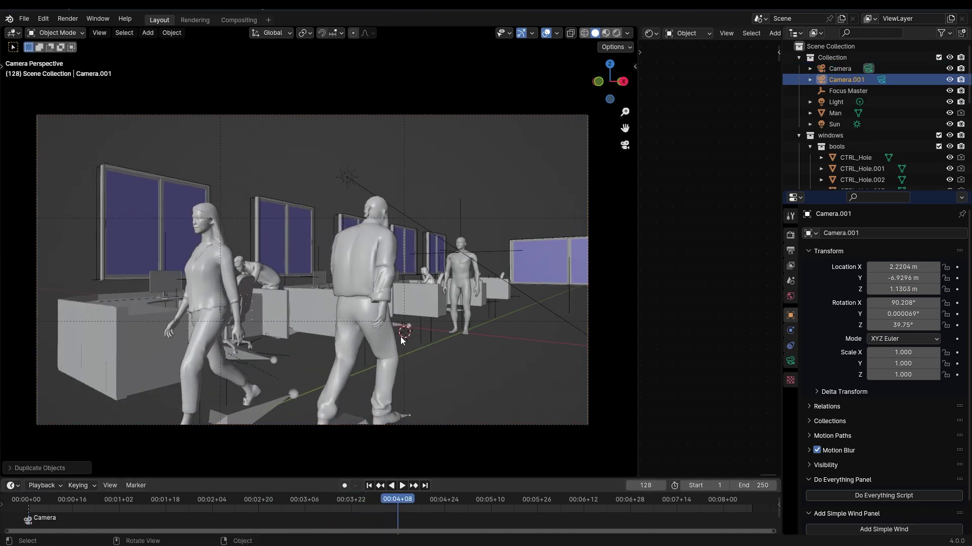
{"action": "left_click", "coordinate": [881, 80]}
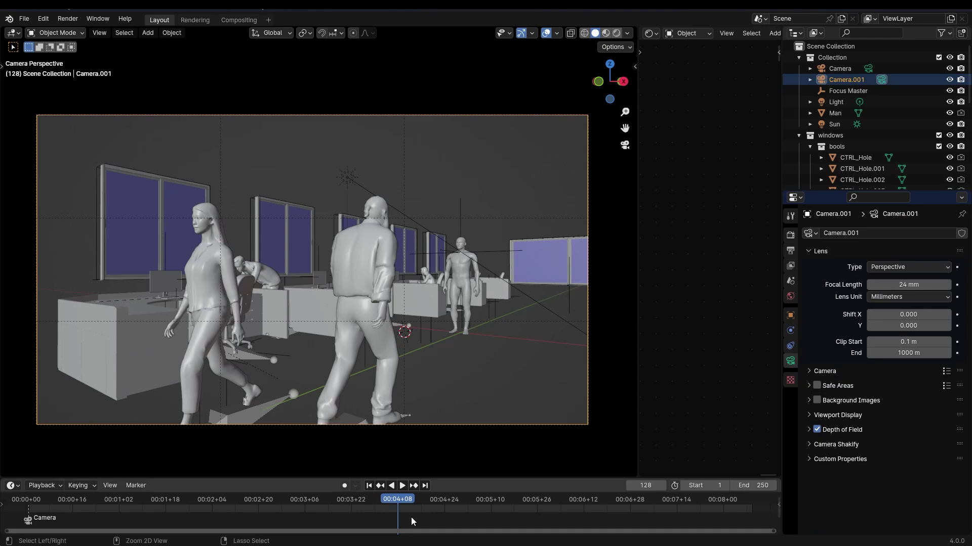
{"action": "key", "text": "ctrl+b"}
{"action": "key", "text": "shift+grave"}
{"action": "key", "text": "w"}
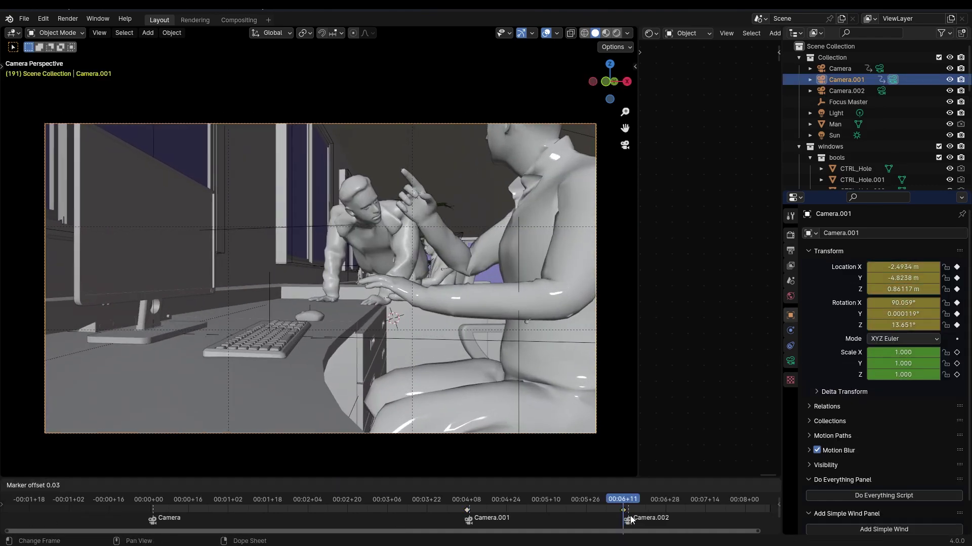
{"action": "left_click", "coordinate": [423, 421]}
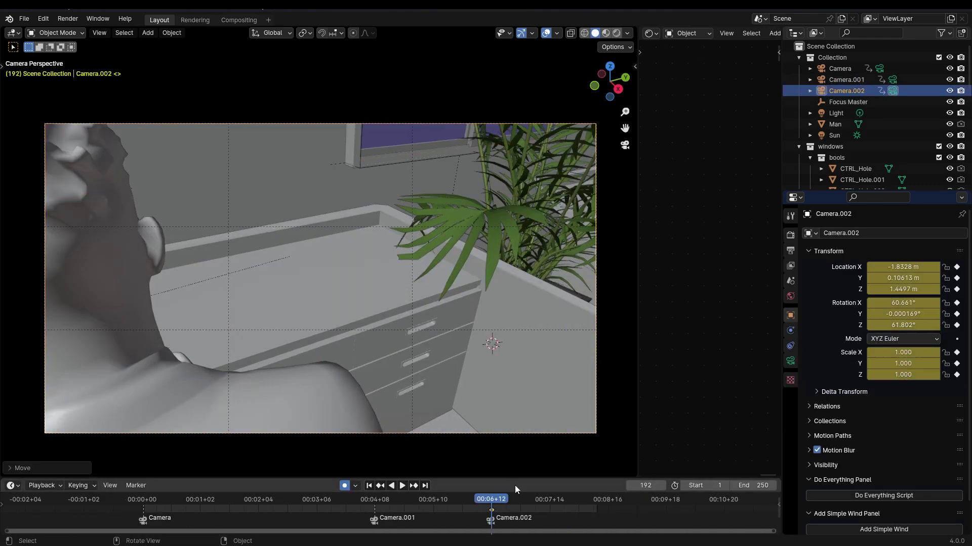
Add a small monkey head on the desk top, rotated around the X axis
{"action": "right_click", "coordinate": [356, 275], "text": "shift"}
{"action": "key", "text": "shift+a"}
{"action": "left_click", "coordinate": [415, 427]}
{"action": "key", "text": "s"}
{"action": "left_click", "coordinate": [406, 346]}
{"action": "key", "text": "r"}
{"action": "key", "text": "x"}
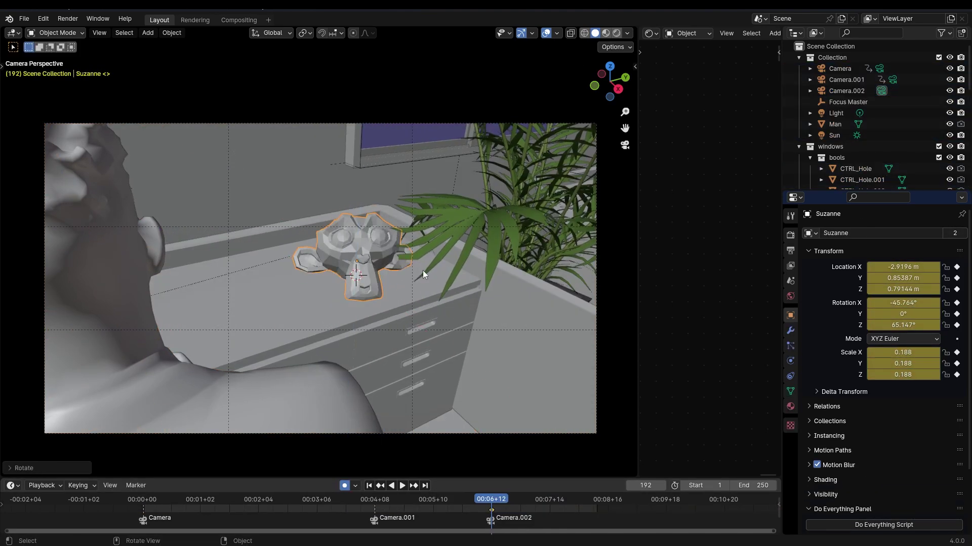
{"action": "scroll", "coordinate": [423, 270], "scroll_direction": "up", "scroll_amount": 3}
{"action": "key", "text": "s"}
Parent the camera to the Focus Master, rotate it slightly on Z, and play the camera cuts
{"action": "left_click", "coordinate": [384, 277], "text": "alt"}
{"action": "left_click", "coordinate": [384, 304]}
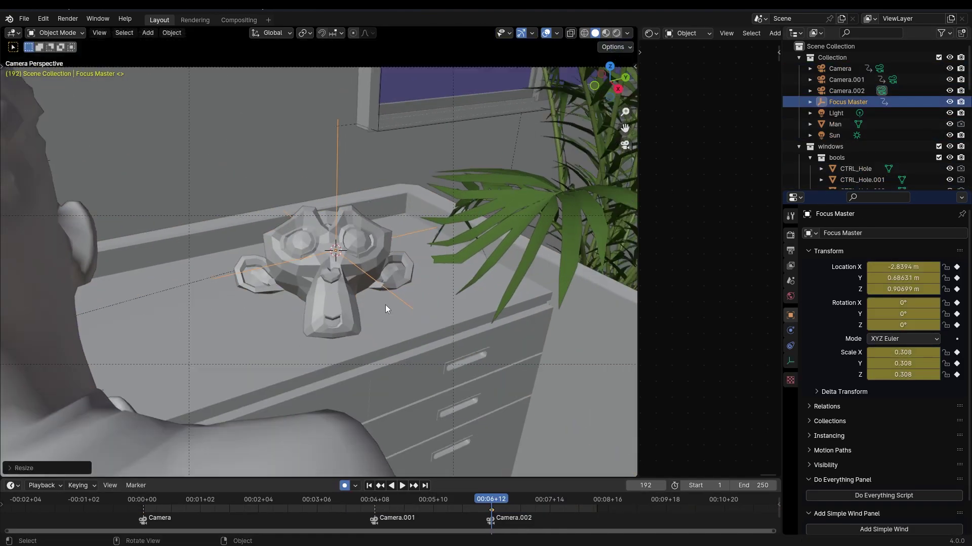
{"action": "key", "text": "ctrl+p"}
{"action": "key", "text": "r"}
{"action": "key", "text": "z"}
{"action": "key", "text": "Return"}
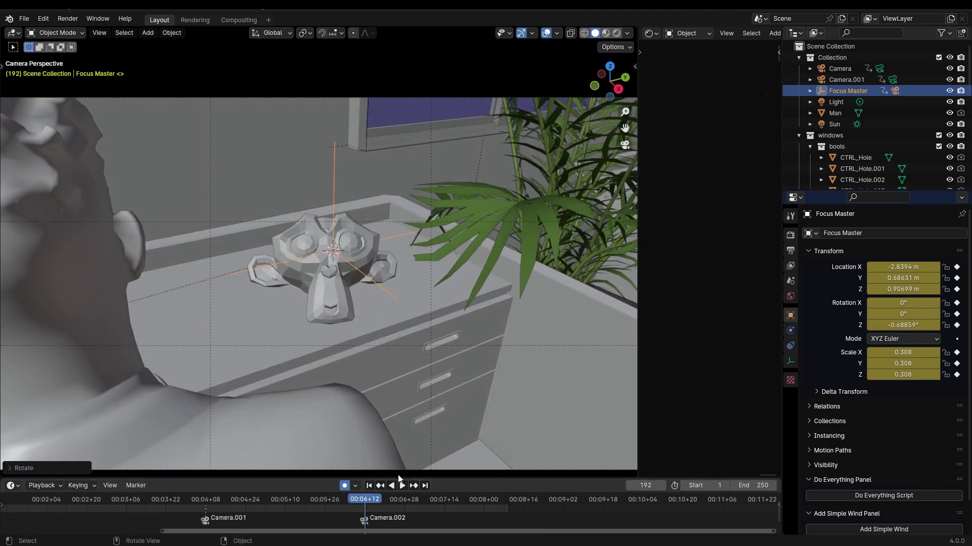
{"action": "left_click", "coordinate": [402, 486]}
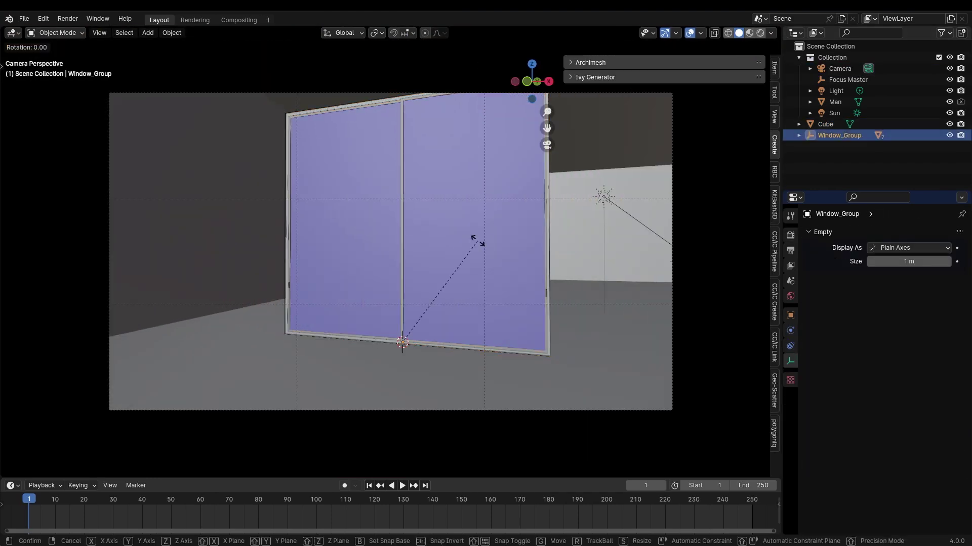
Move the Archimesh window group along the X axis
{"action": "left_click", "coordinate": [477, 239]}
{"action": "key", "text": "g"}
{"action": "key", "text": "x"}
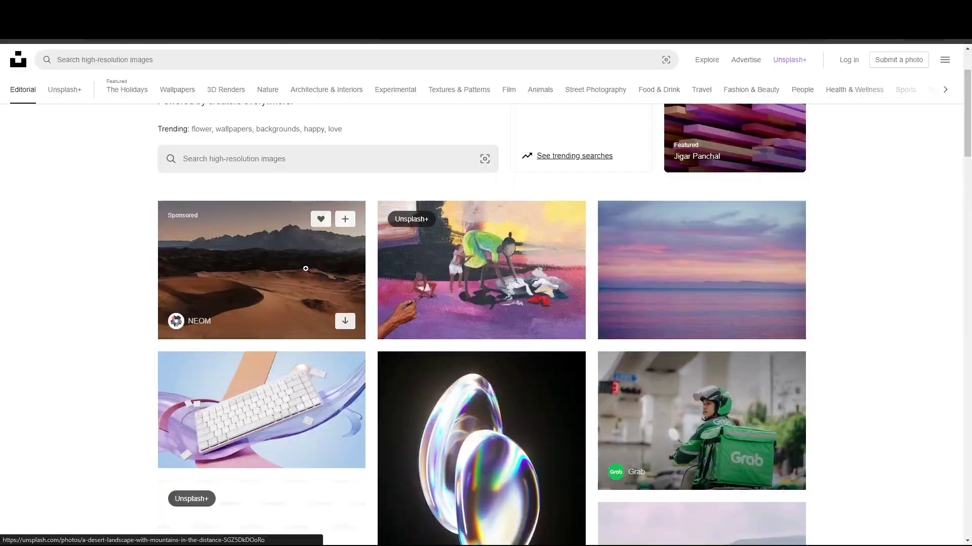
View the Unsplash desert mountain photo full size, then inspect the three desert planes' material
{"action": "left_click", "coordinate": [306, 269]}
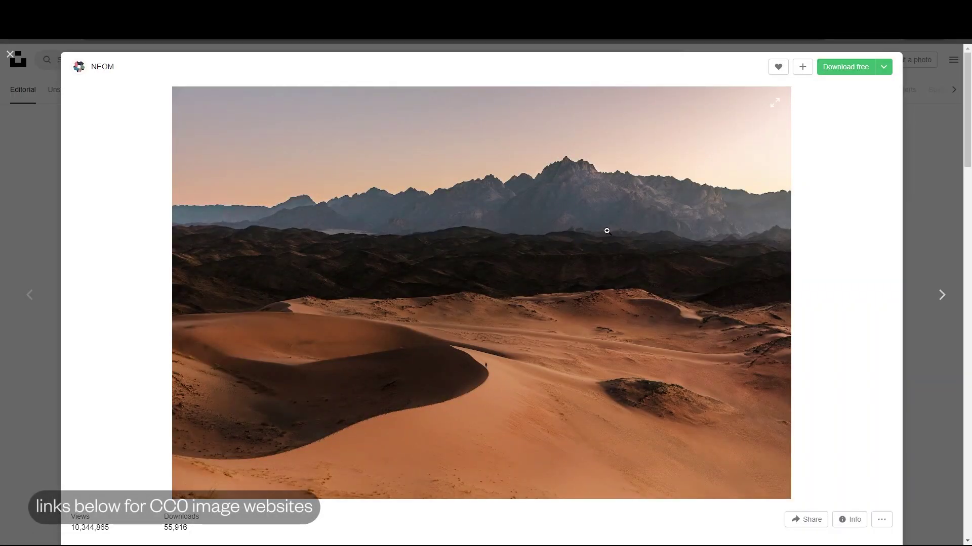
{"action": "scroll", "coordinate": [679, 213], "scroll_direction": "down", "scroll_amount": 2}
{"action": "scroll", "coordinate": [717, 190], "scroll_direction": "up", "scroll_amount": 2}
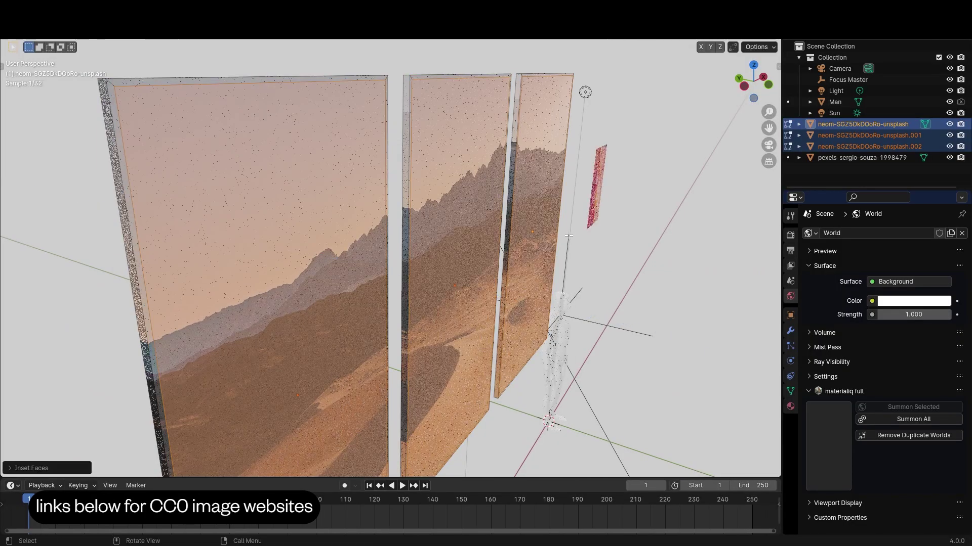
{"action": "left_click", "coordinate": [791, 406]}
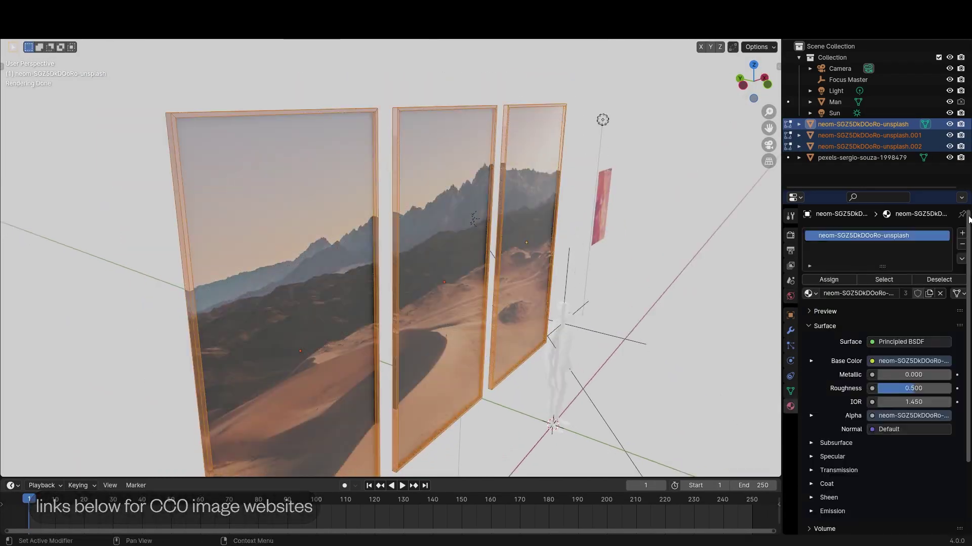
{"action": "middle_click_drag", "start_coordinate": [556, 253], "coordinate": [597, 171]}
Select only the middle desert plane and add a cylinder mesh to the scene
{"action": "left_click", "coordinate": [468, 189]}
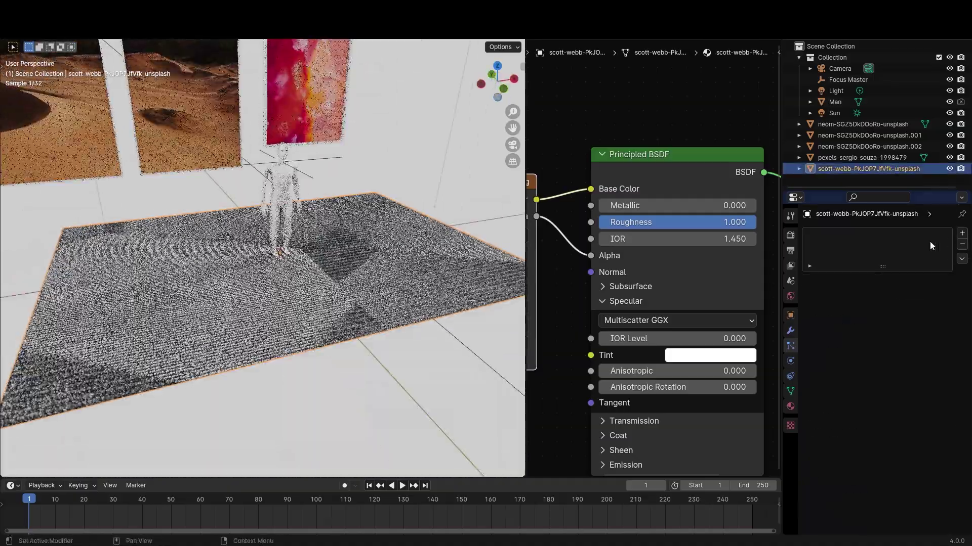
{"action": "key", "text": "shift+a"}
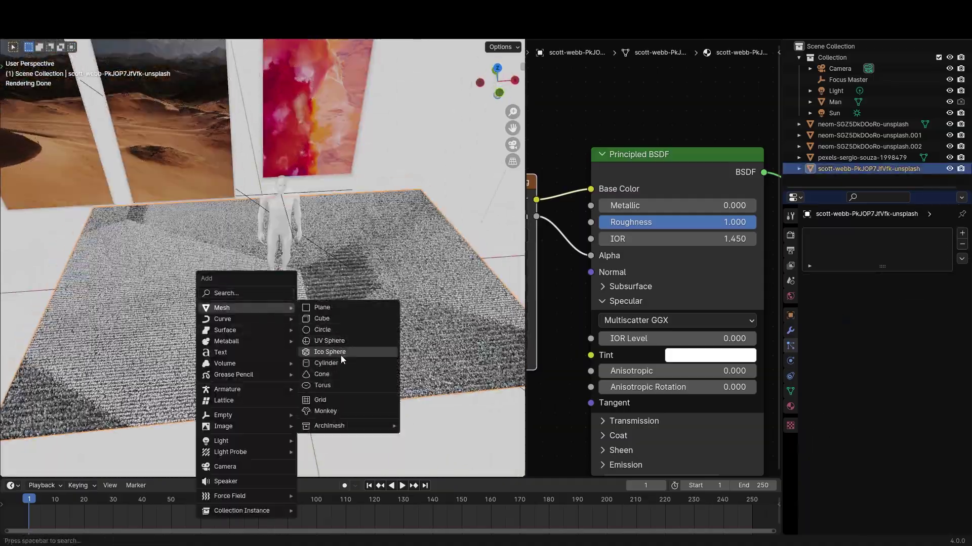
{"action": "left_click", "coordinate": [340, 363]}
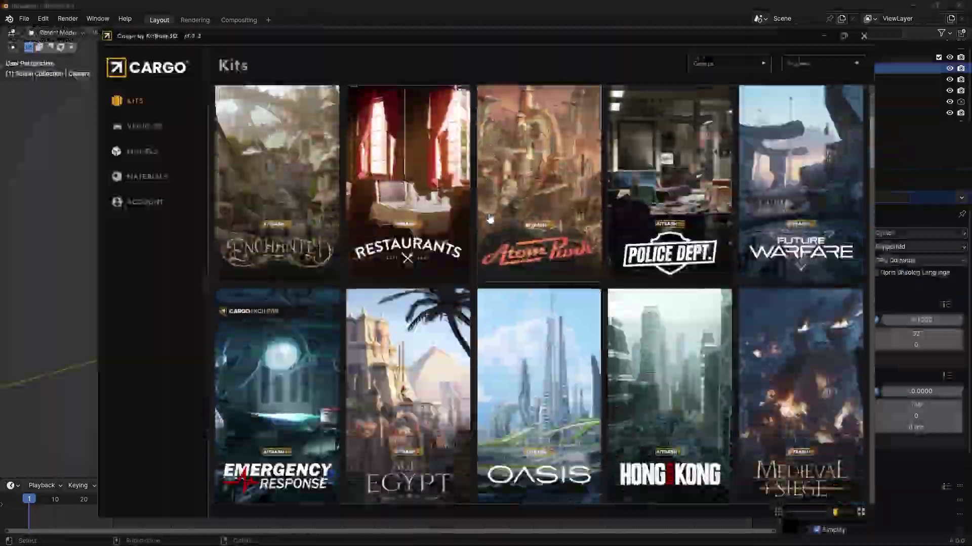
Scroll the Emergency Response kit and open the Reception Area model's details
{"action": "scroll", "coordinate": [539, 294], "scroll_direction": "down", "scroll_amount": 3}
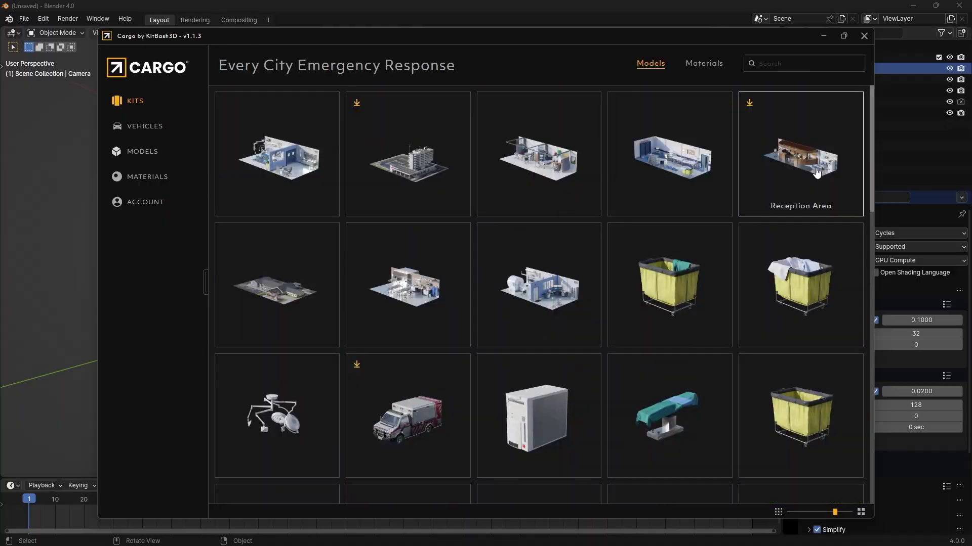
{"action": "left_click", "coordinate": [817, 172]}
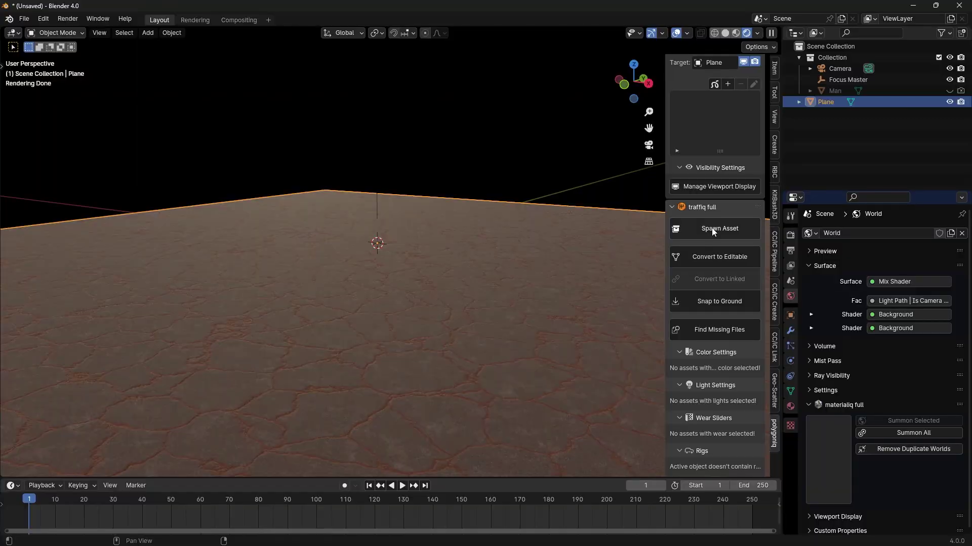
Open the Traffiq asset spawner and show the car models of a car category
{"action": "left_click", "coordinate": [707, 233]}
{"action": "left_click", "coordinate": [704, 260]}
{"action": "left_click", "coordinate": [704, 272]}
{"action": "left_click", "coordinate": [687, 300]}
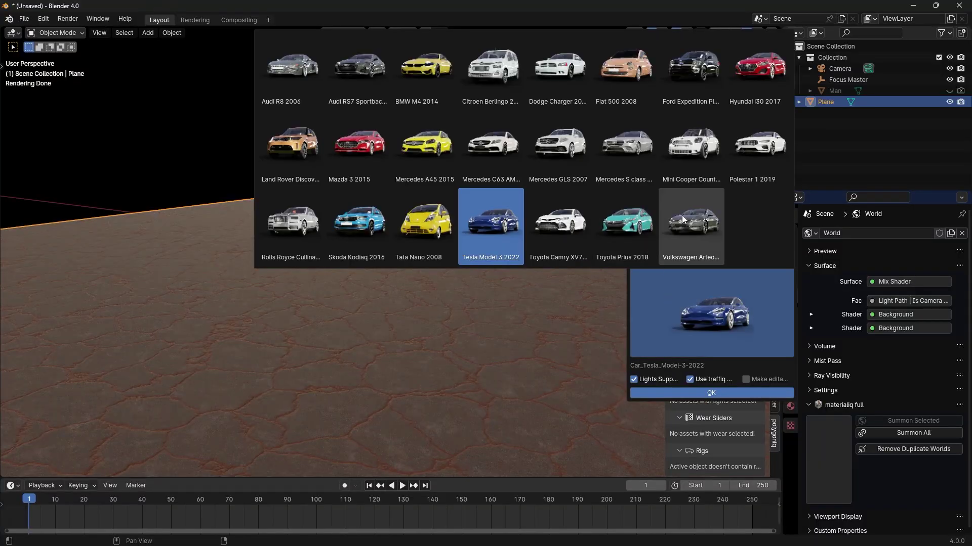
Browse the bicycles, classic cars, motorcycles and public transport vehicle categories
{"action": "left_click", "coordinate": [702, 263]}
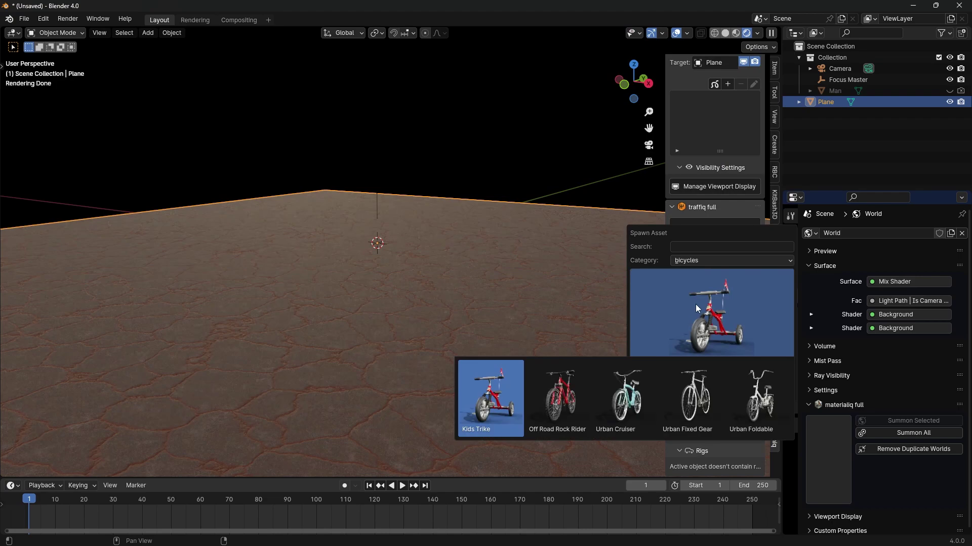
{"action": "left_click", "coordinate": [705, 260]}
{"action": "left_click", "coordinate": [703, 308]}
{"action": "left_click", "coordinate": [719, 260]}
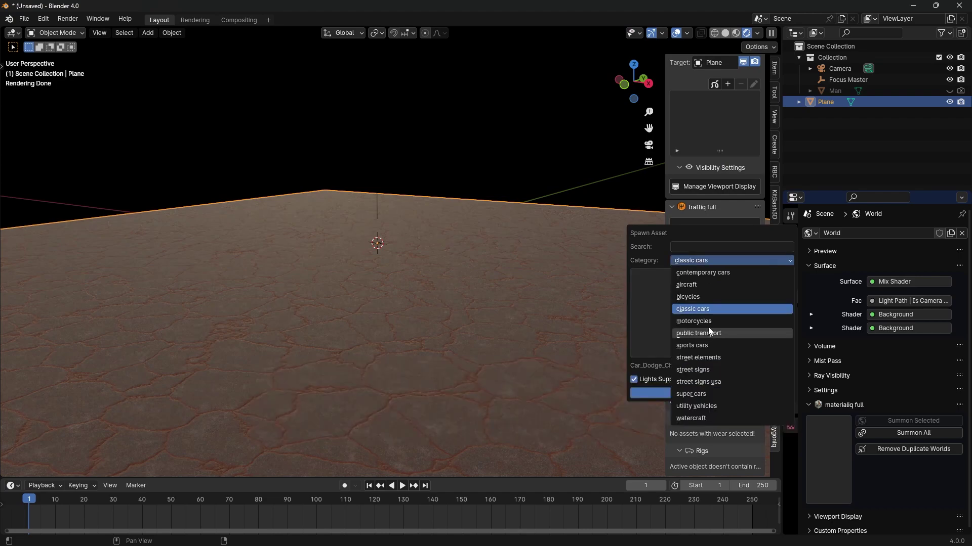
{"action": "left_click", "coordinate": [707, 328]}
{"action": "left_click", "coordinate": [709, 260]}
{"action": "left_click", "coordinate": [709, 335]}
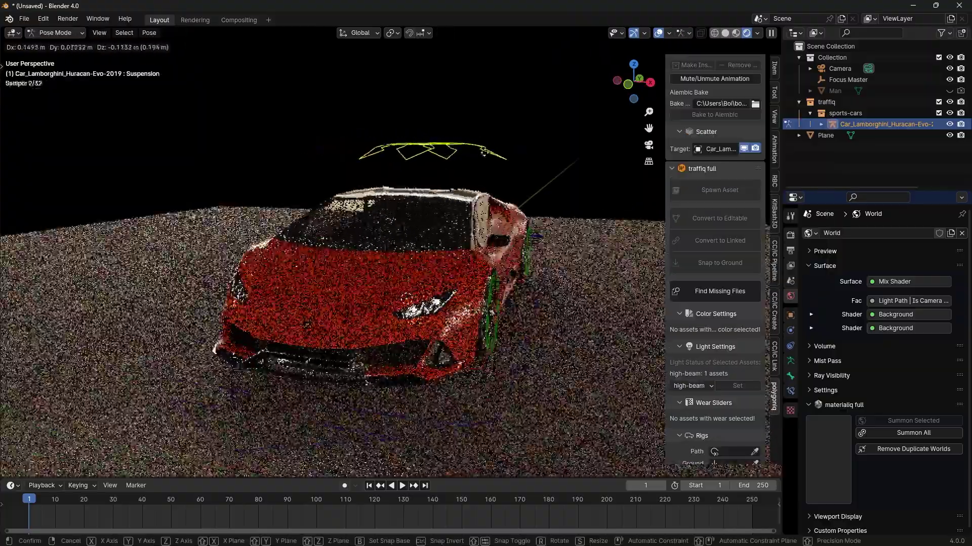
View the car from the side and roof, and apply the idle motion to the driver
{"action": "middle_click_drag", "start_coordinate": [483, 152], "coordinate": [419, 148]}
{"action": "left_click", "coordinate": [434, 144]}
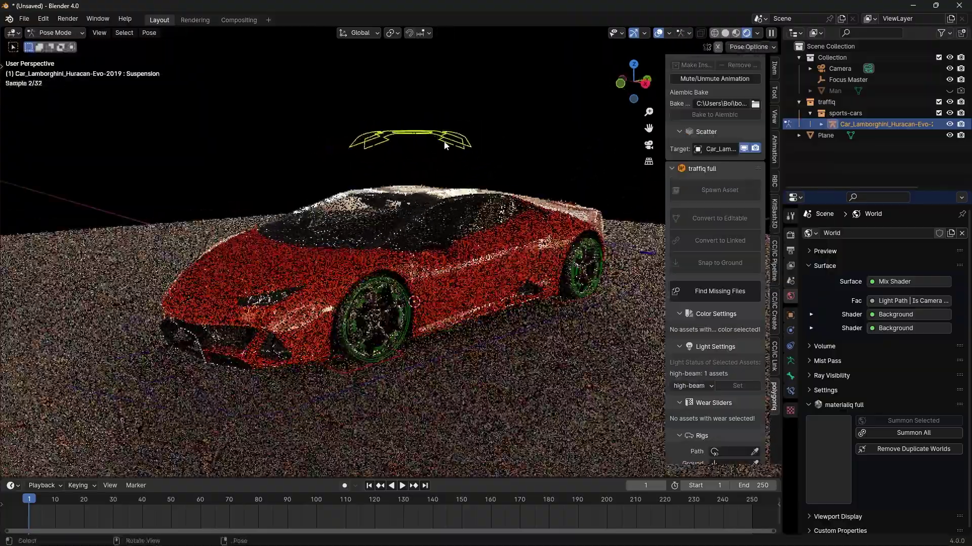
{"action": "scroll", "coordinate": [426, 220], "scroll_direction": "up", "scroll_amount": 5}
{"action": "middle_click_drag", "start_coordinate": [426, 219], "coordinate": [431, 262]}
{"action": "scroll", "coordinate": [308, 229], "scroll_direction": "up", "scroll_amount": 5}
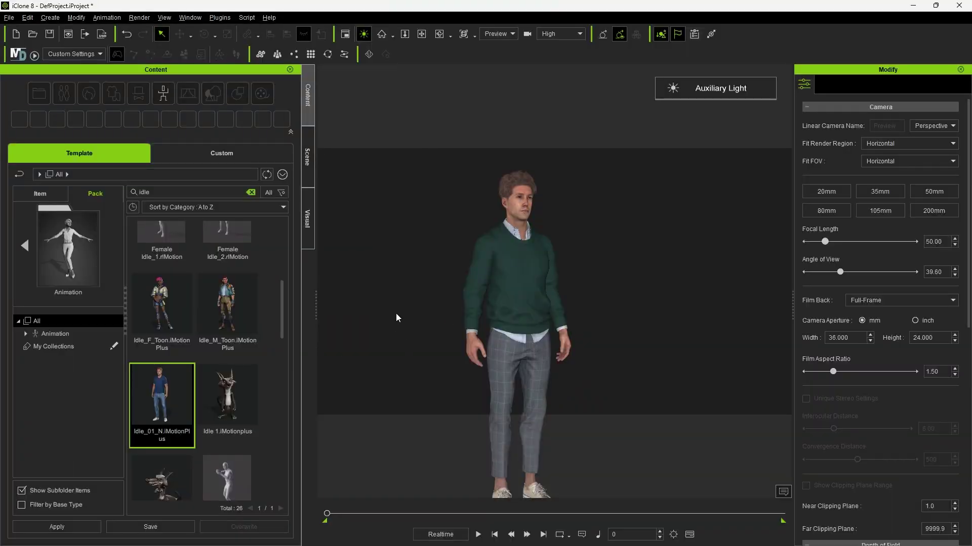
{"action": "left_click", "coordinate": [501, 277]}
{"action": "scroll", "coordinate": [560, 397], "scroll_direction": "up", "scroll_amount": 3}
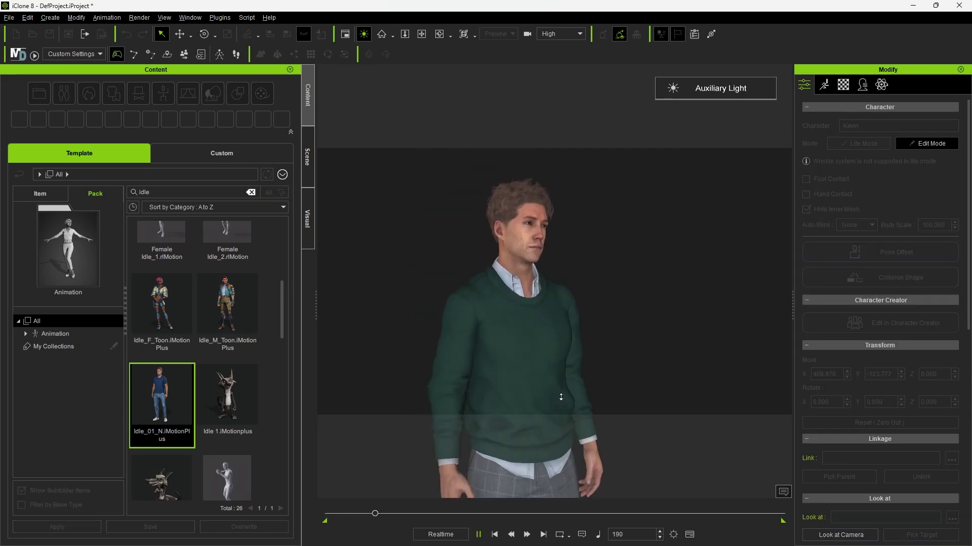
{"action": "scroll", "coordinate": [524, 449], "scroll_direction": "up", "scroll_amount": 5}
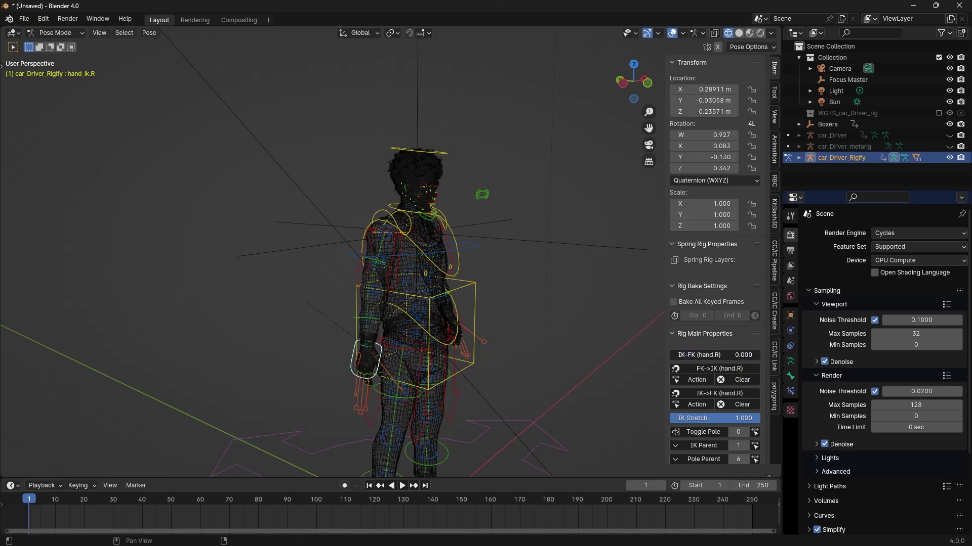
Zoom in and orbit to a three-quarter view of the driver in the car
{"action": "scroll", "coordinate": [467, 298], "scroll_direction": "up", "scroll_amount": 4}
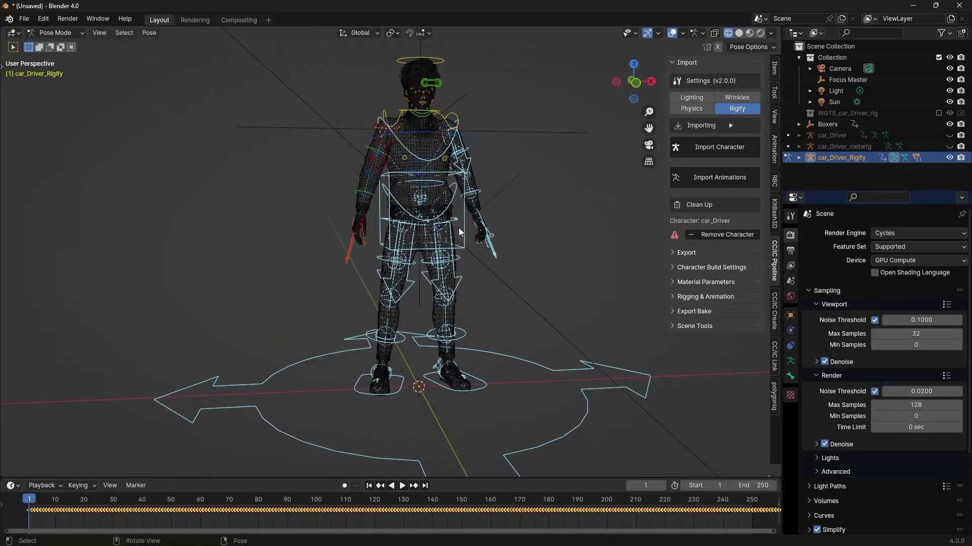
{"action": "middle_click_drag", "start_coordinate": [356, 234], "coordinate": [352, 506]}
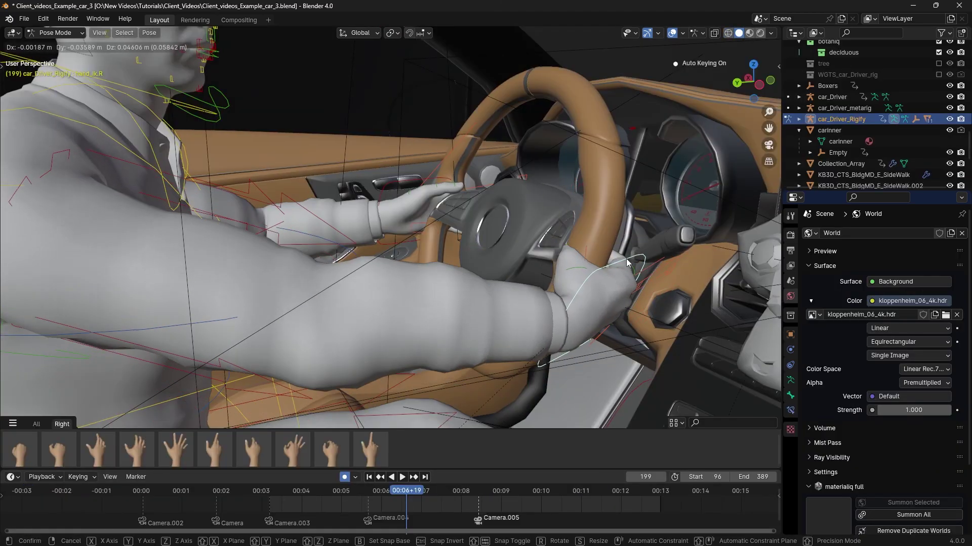